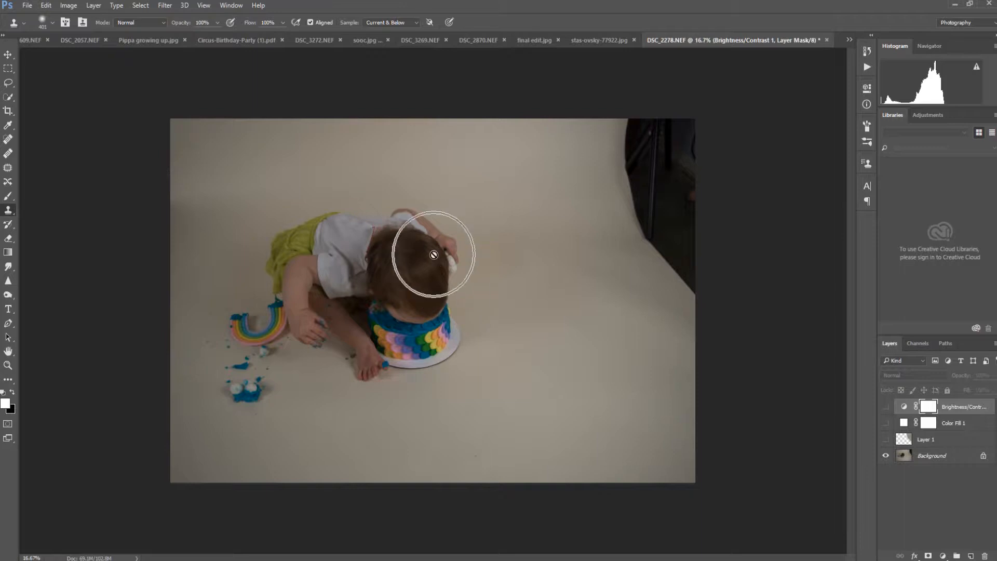
- Show Layer 1, and toggle the Color Fill 1 layer on and off to preview its brightening effect
click(471, 284)
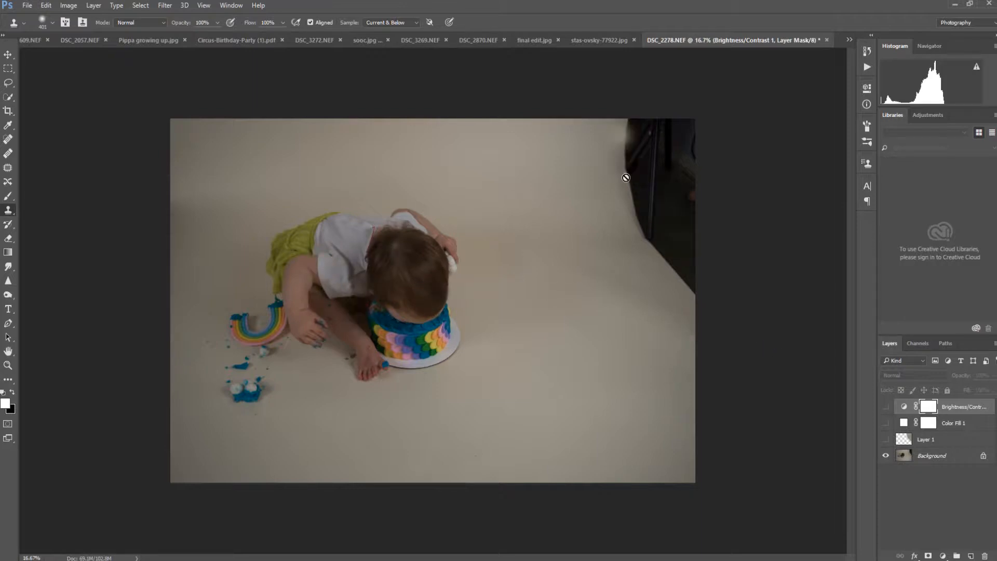
click(886, 440)
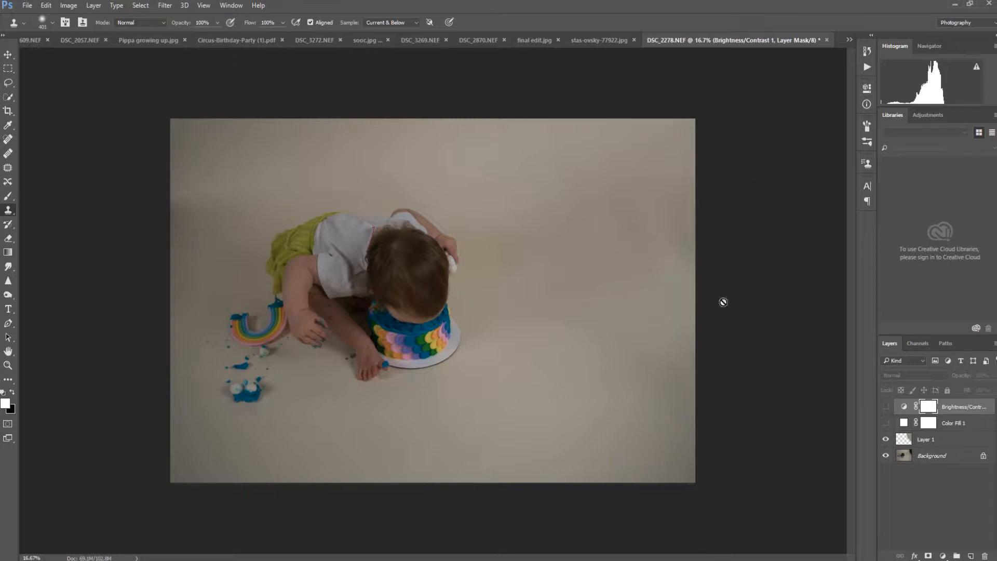
click(885, 423)
click(886, 423)
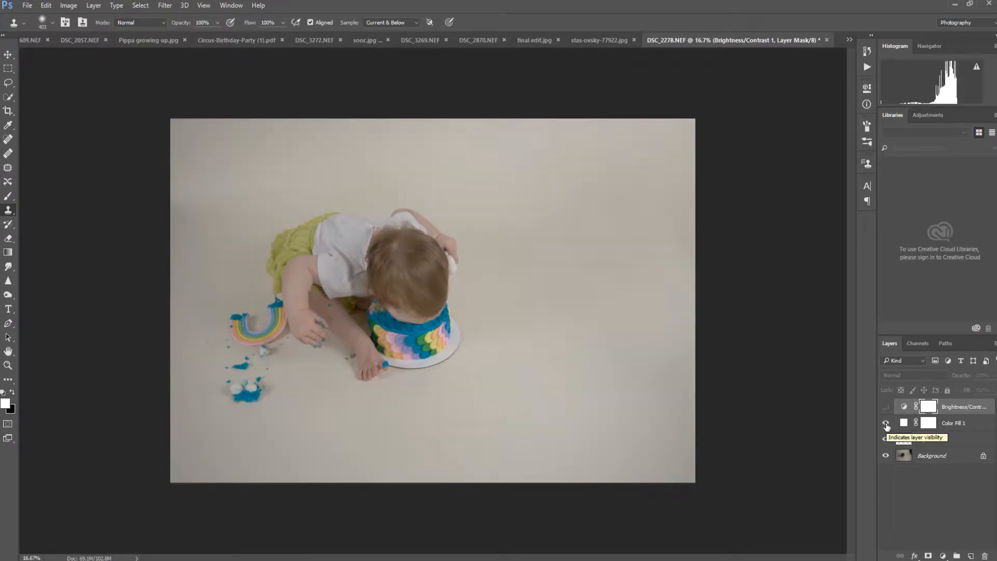
click(886, 423)
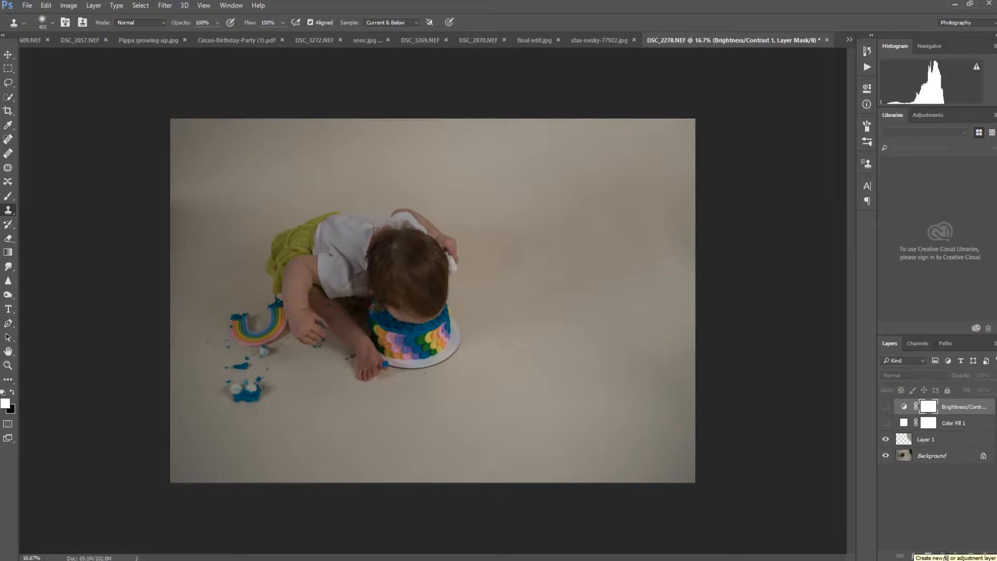
- Add a Solid Color fill layer named Color Fill 2 with Soft Light blending mode and 100% opacity
click(94, 6)
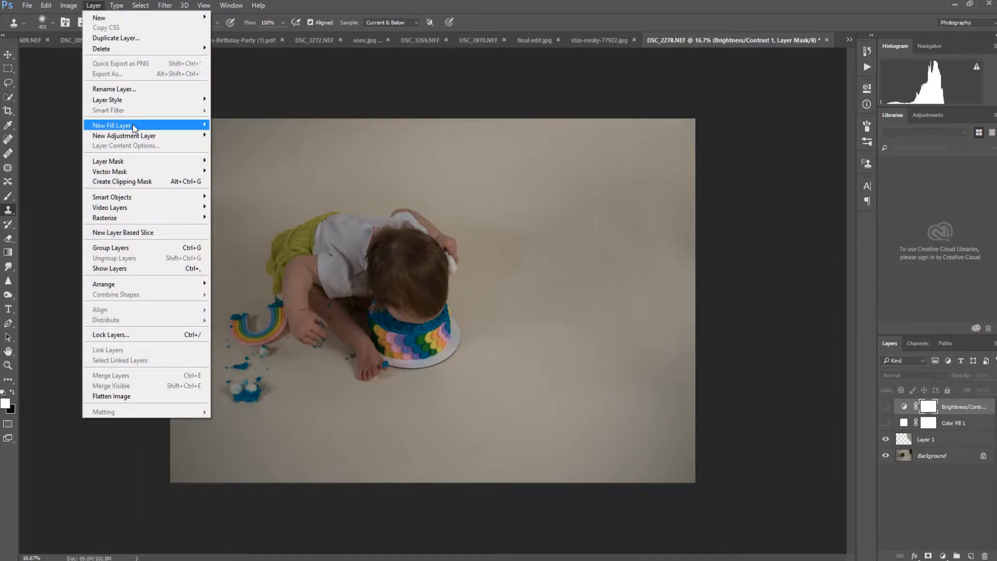
mouse_move(134, 128)
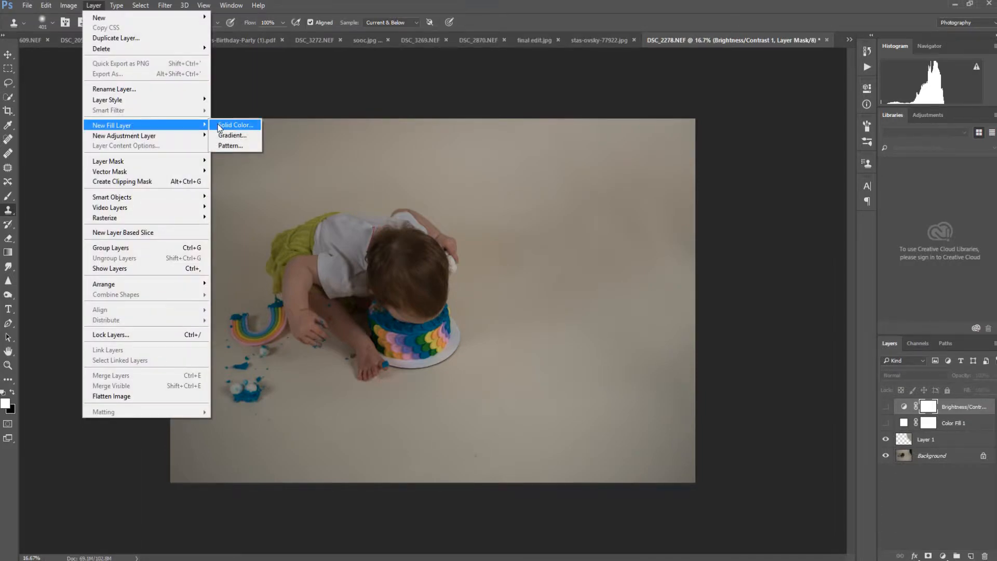
click(219, 126)
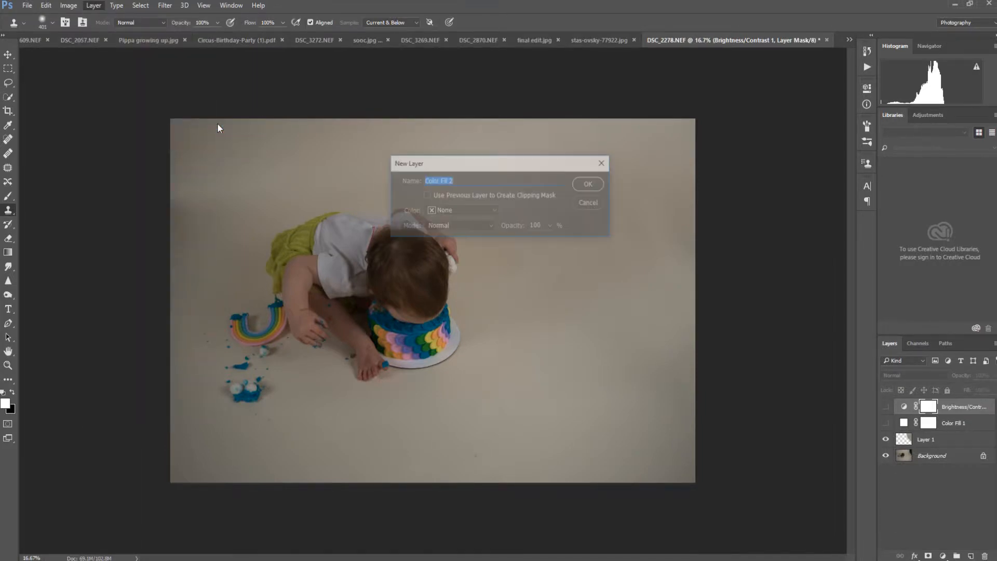
click(473, 227)
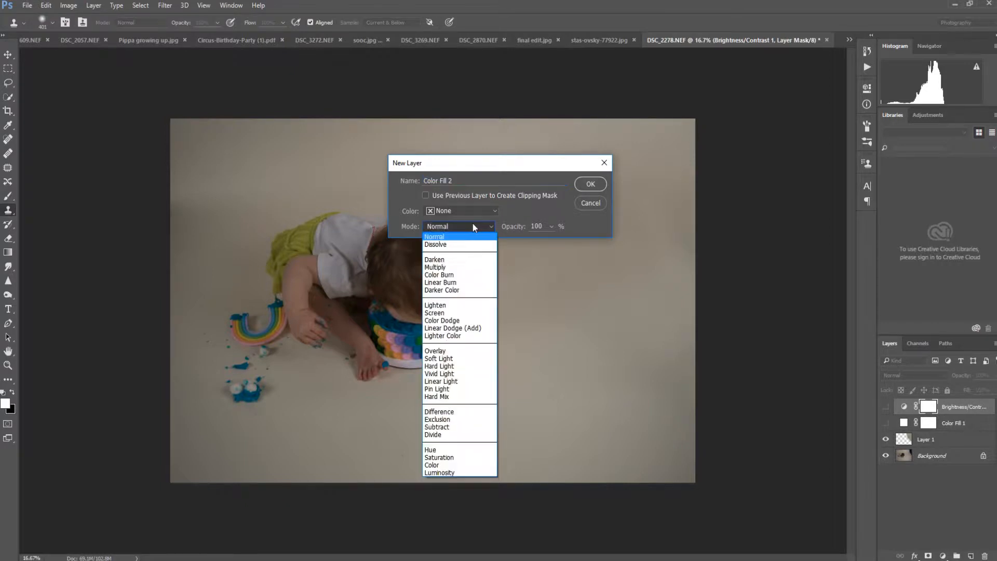
click(461, 358)
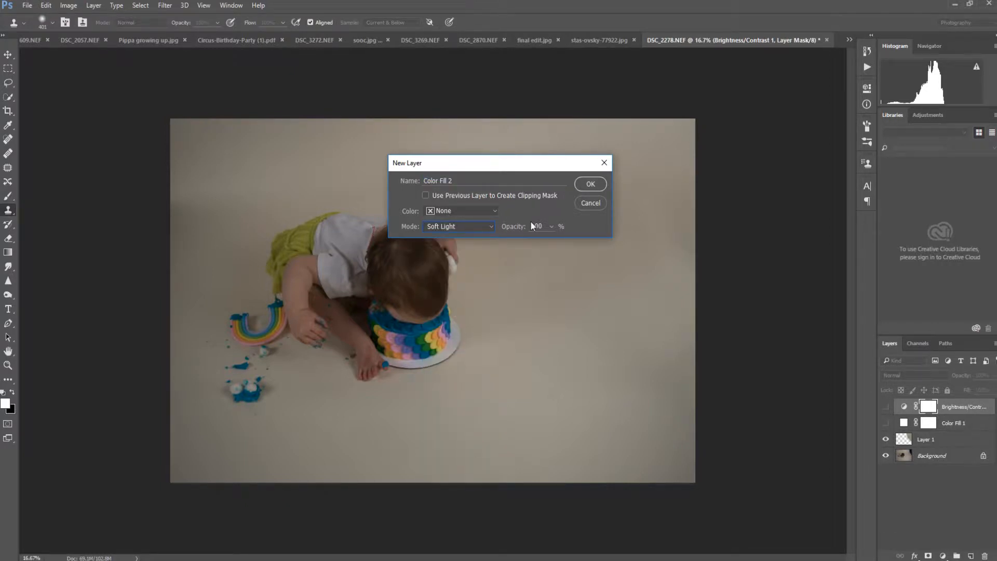
click(591, 184)
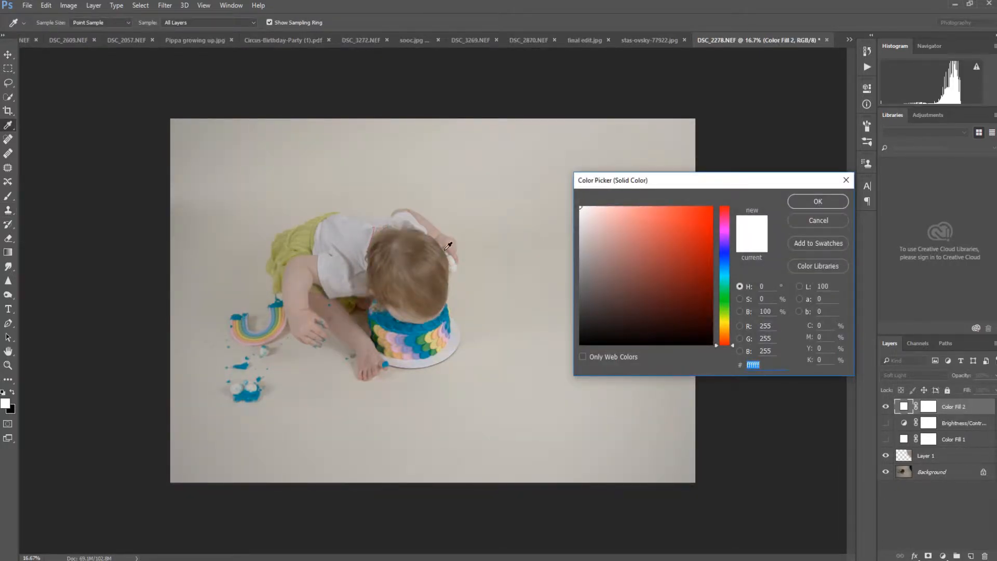
- Try yellow, light blue and pink tints for the fill, and settle on near-white (RGB 252, 250, 252)
click(725, 318)
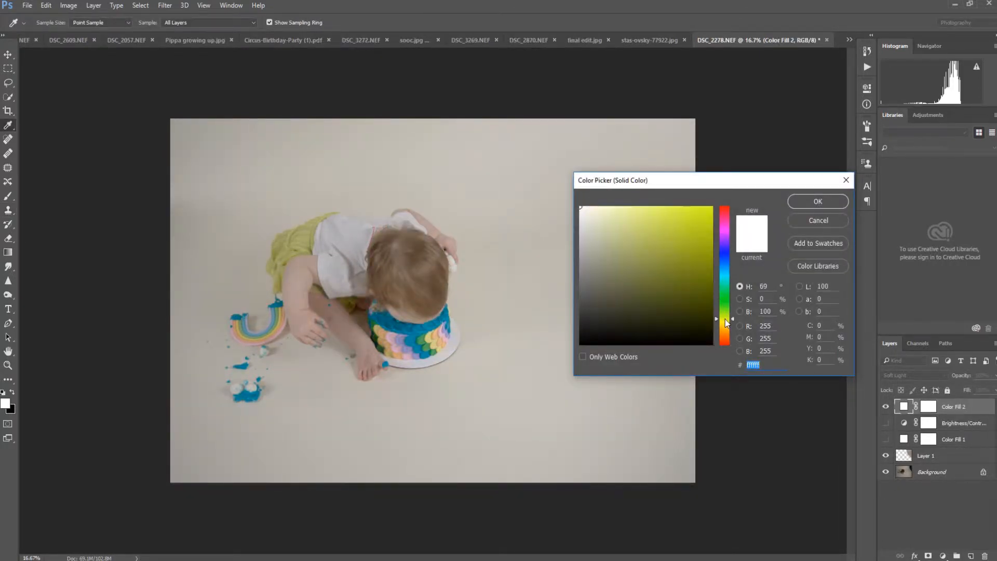
click(611, 213)
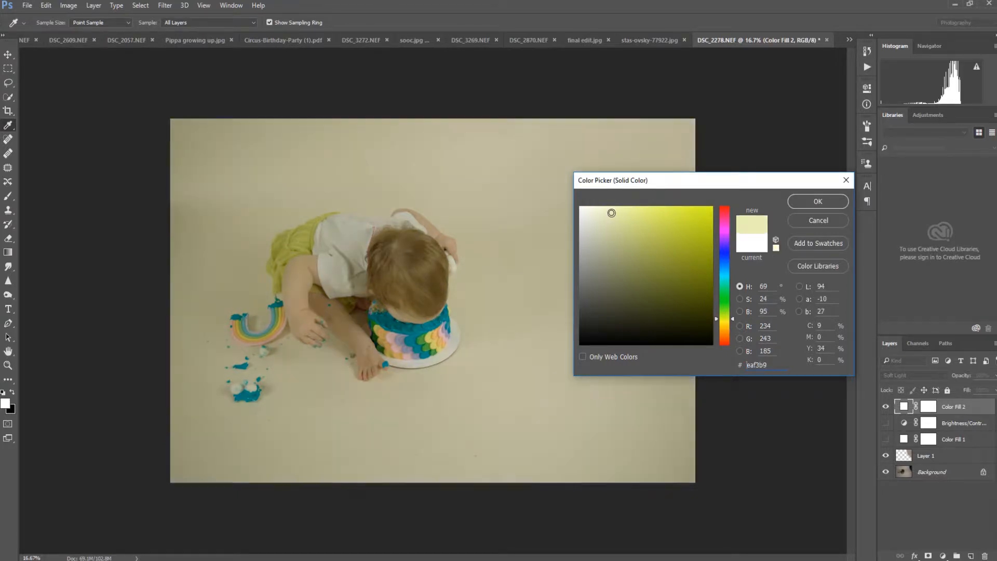
click(727, 272)
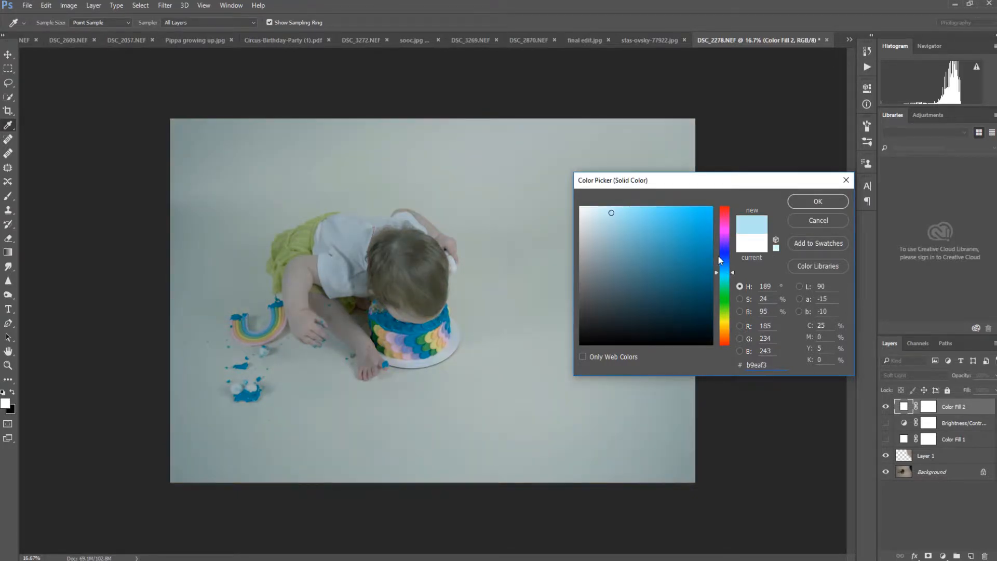
click(725, 231)
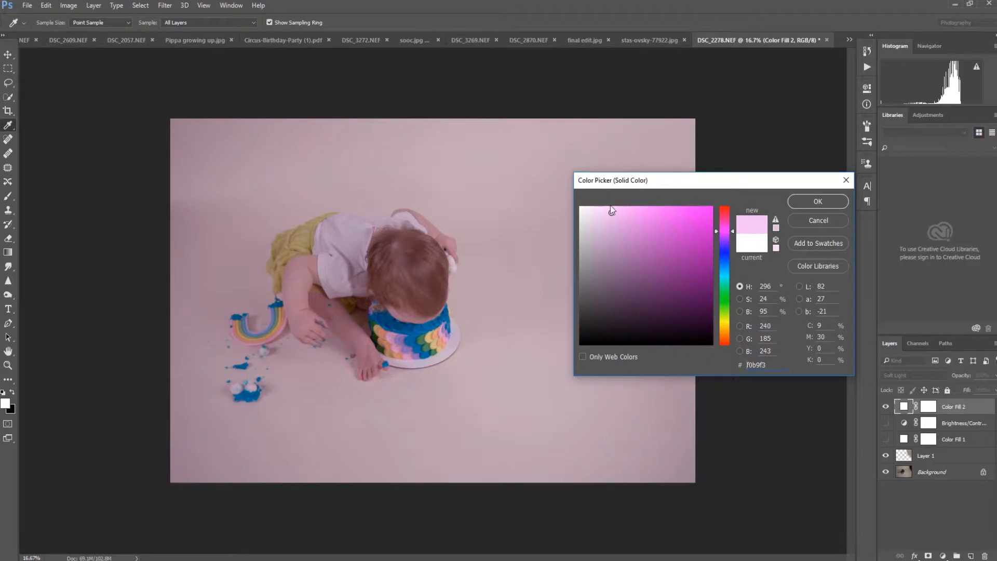
click(597, 207)
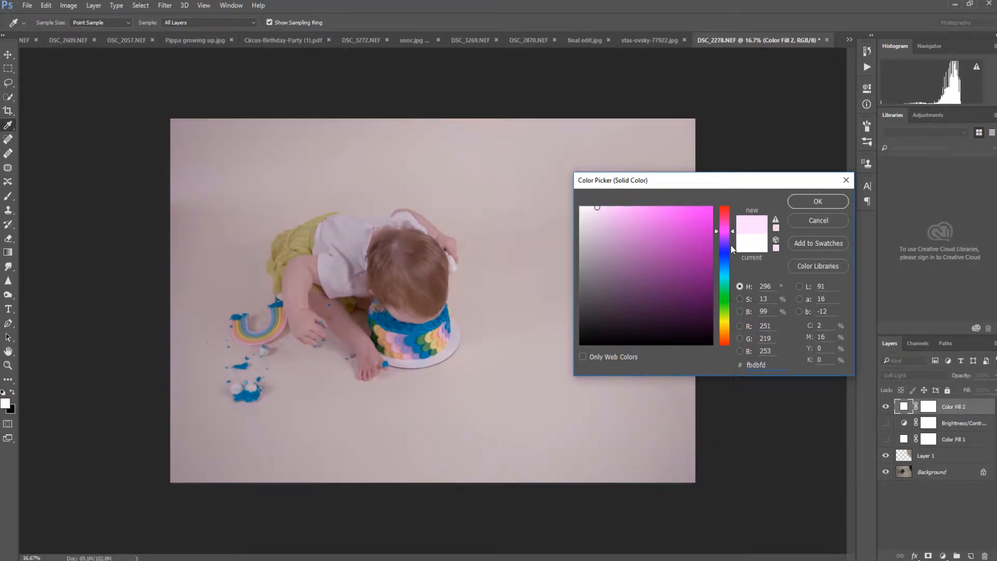
click(581, 208)
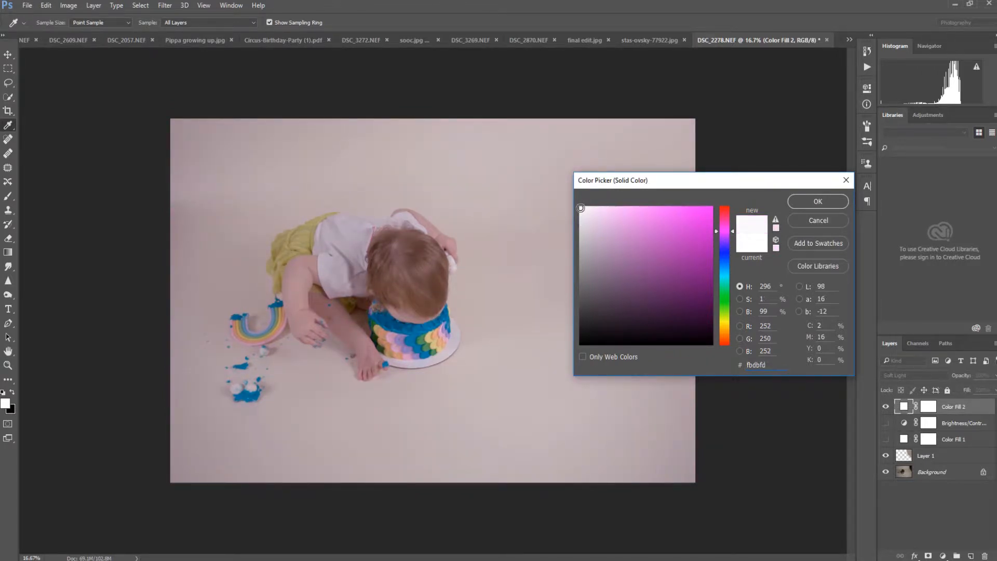
click(807, 202)
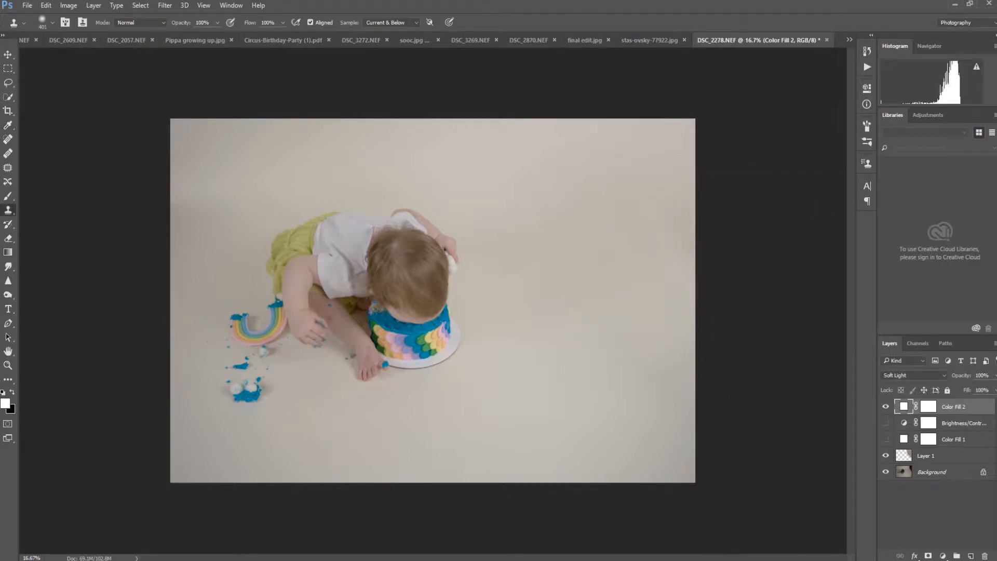
- Lower the Color Fill 2 layer's opacity to 83% and hide the layer
click(995, 390)
mouse_move(995, 390)
mouse_down()
mouse_move(967, 390)
mouse_move(989, 389)
mouse_up()
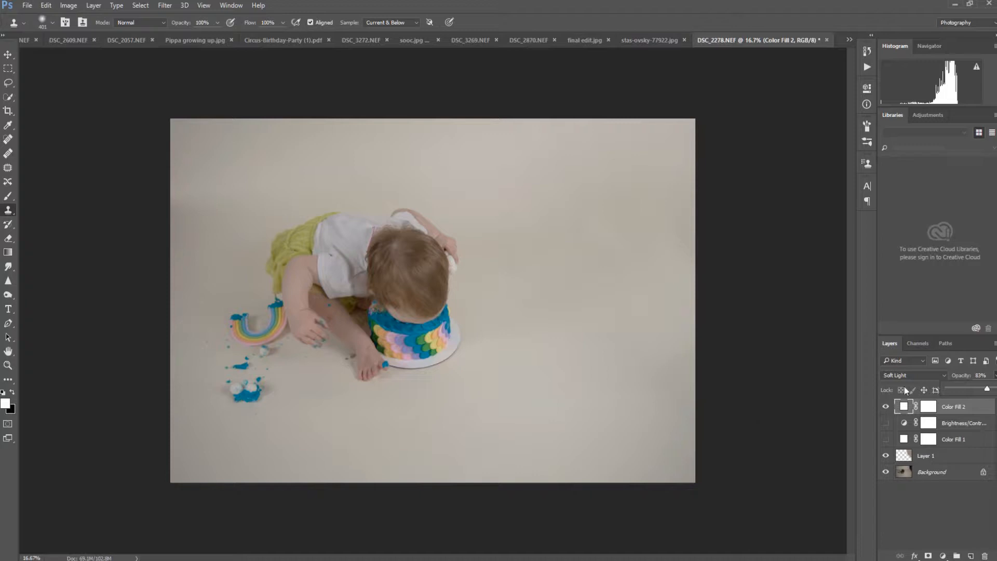
click(887, 407)
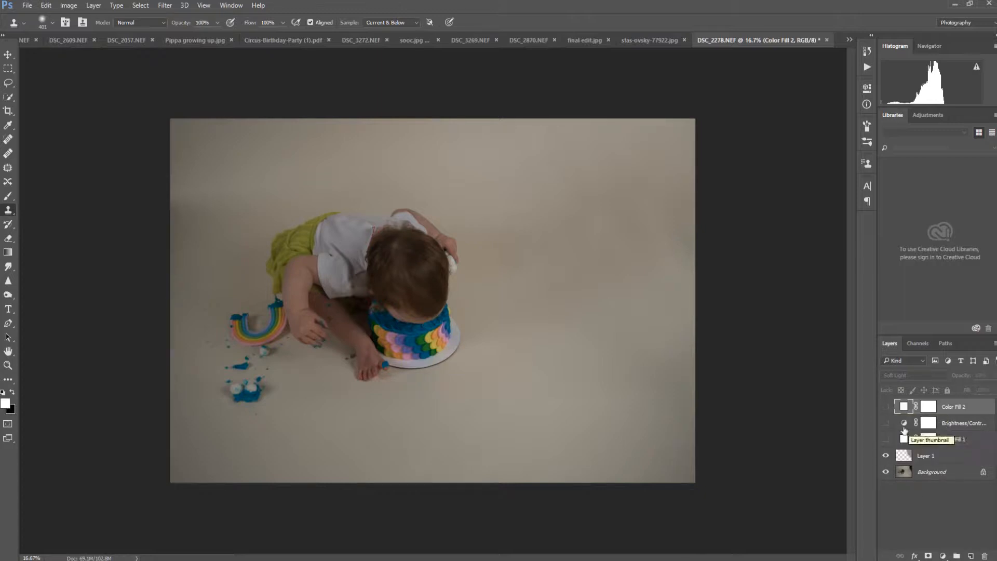
- Preview the existing hidden Brightness/Contrast layer, and add a new Brightness/Contrast adjustment layer at the top of the stack
click(887, 424)
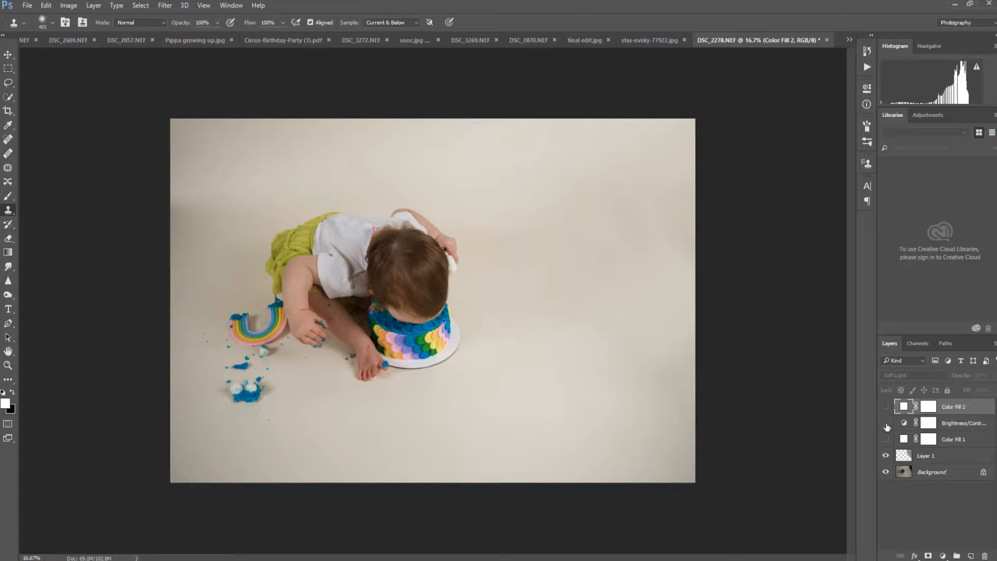
click(887, 424)
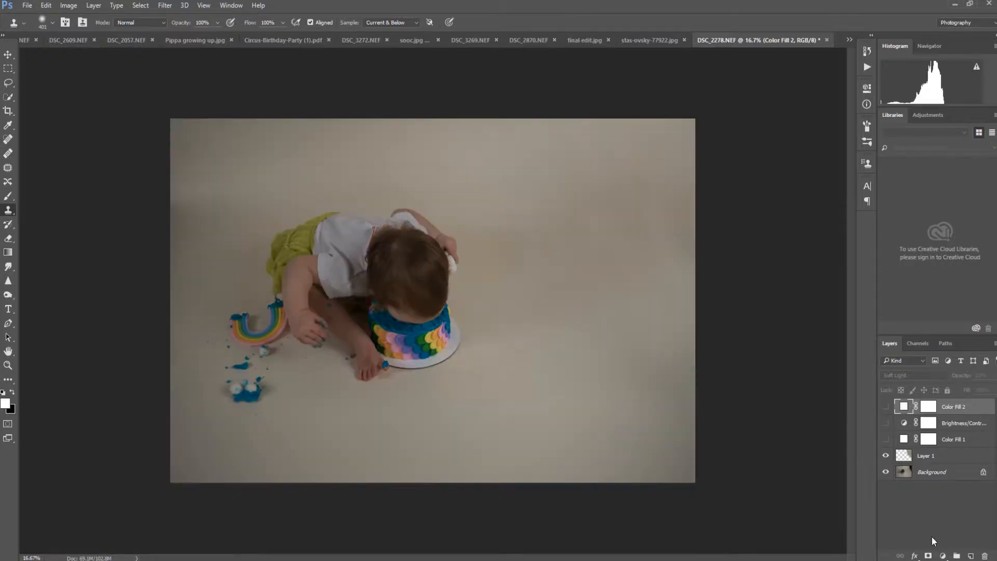
click(93, 6)
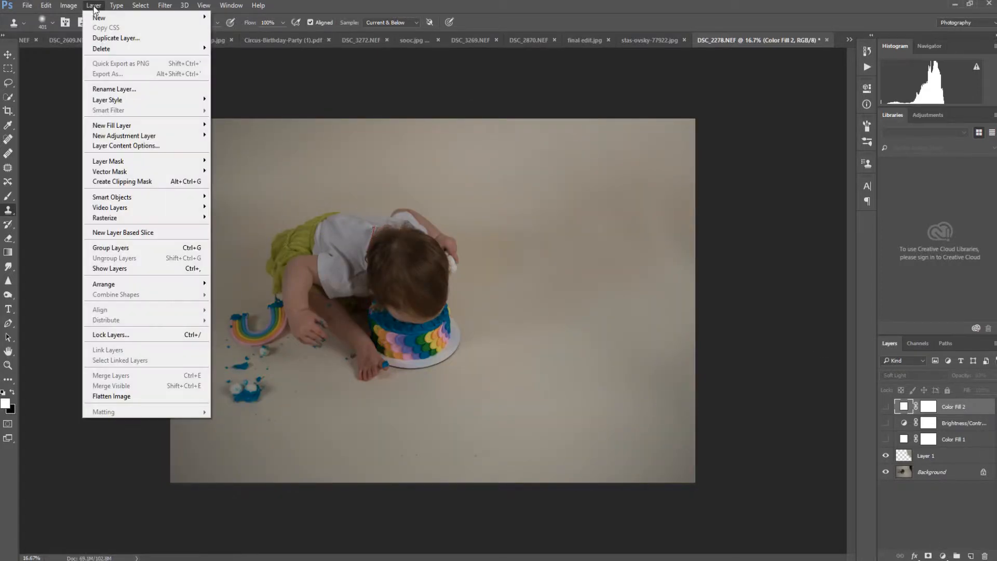
mouse_move(144, 136)
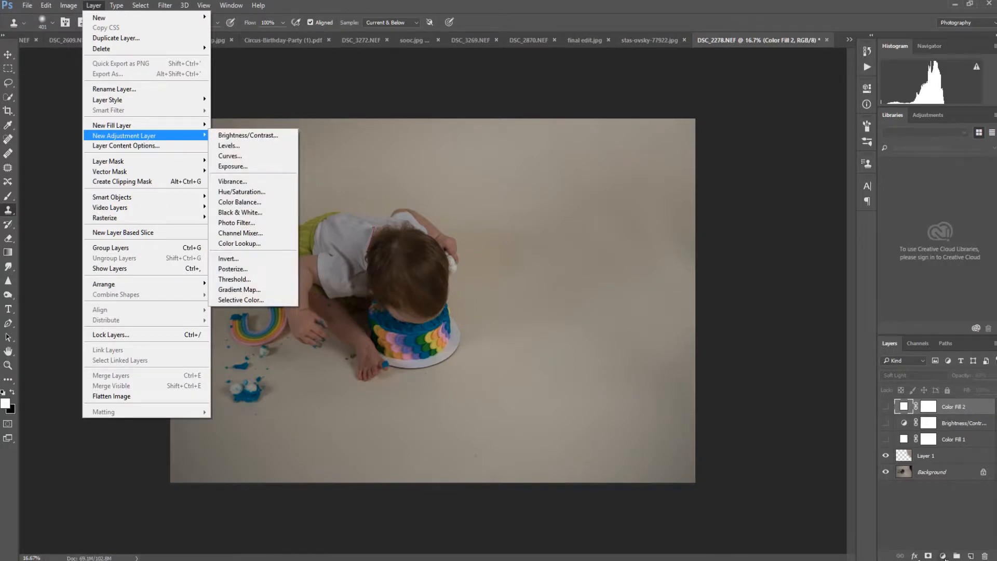
click(943, 556)
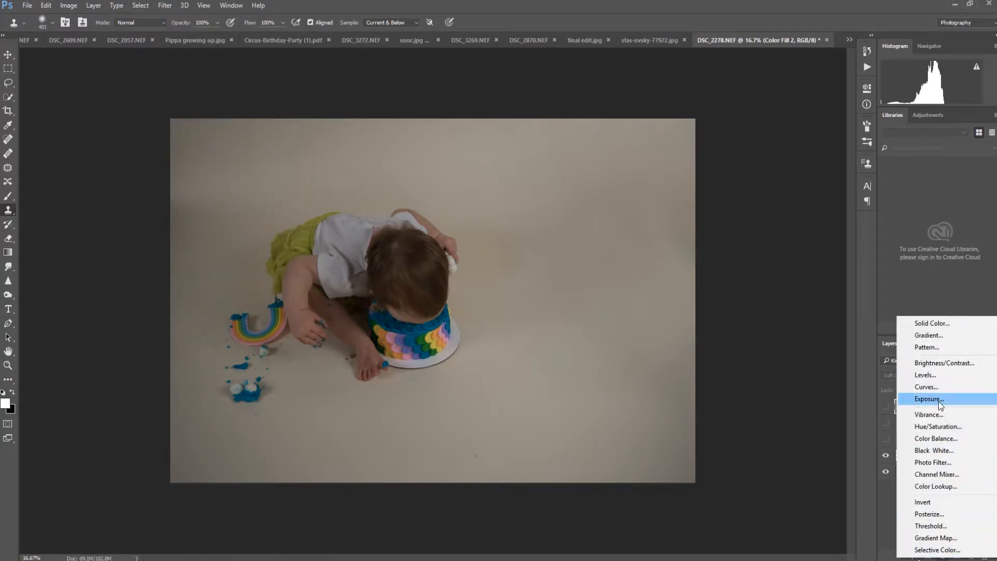
click(936, 364)
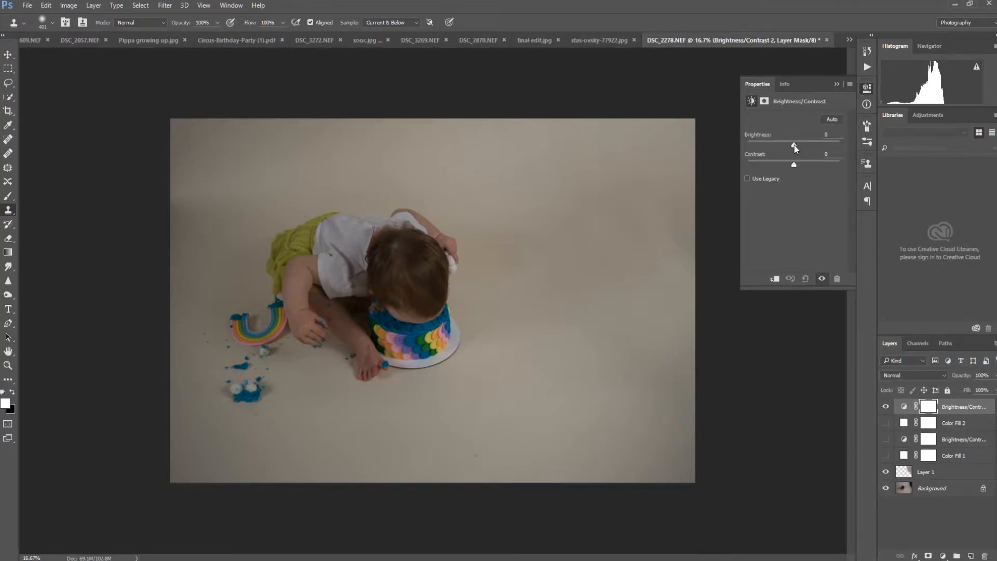
- Set the new adjustment layer's brightness to 89 and contrast to -12, and collapse its properties
drag(794, 145, 823, 148)
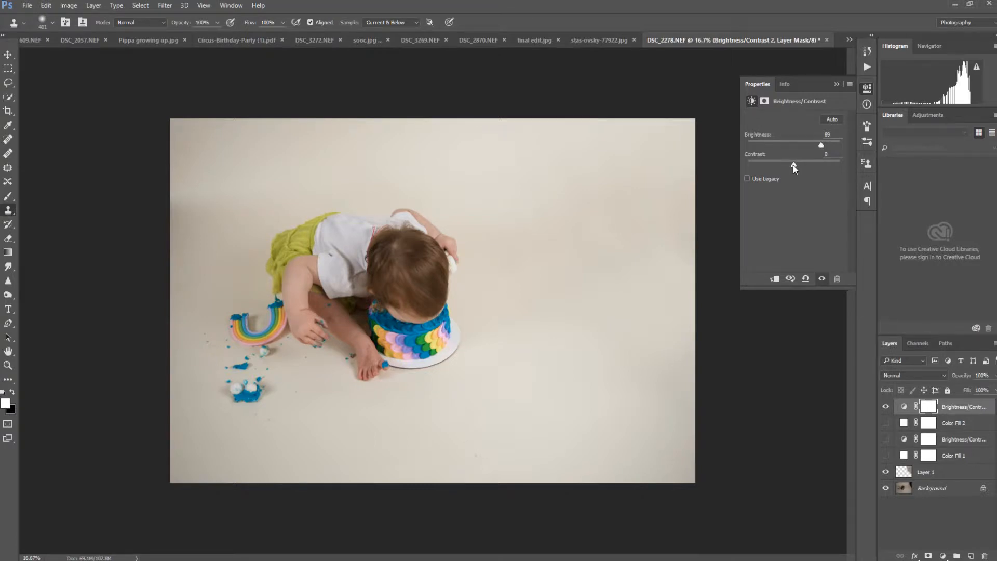
mouse_move(793, 166)
mouse_down()
mouse_move(815, 165)
mouse_move(783, 164)
mouse_up()
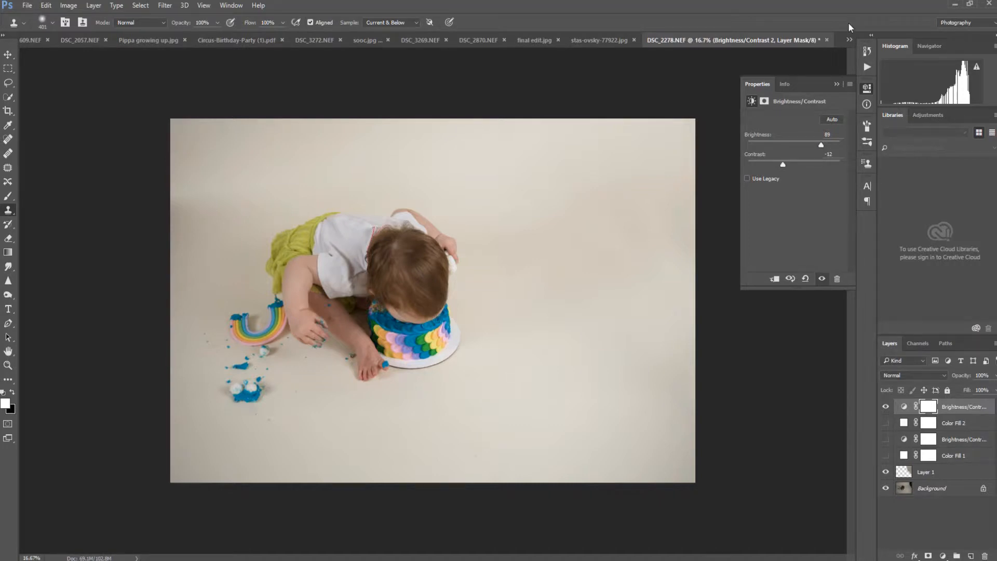
click(838, 85)
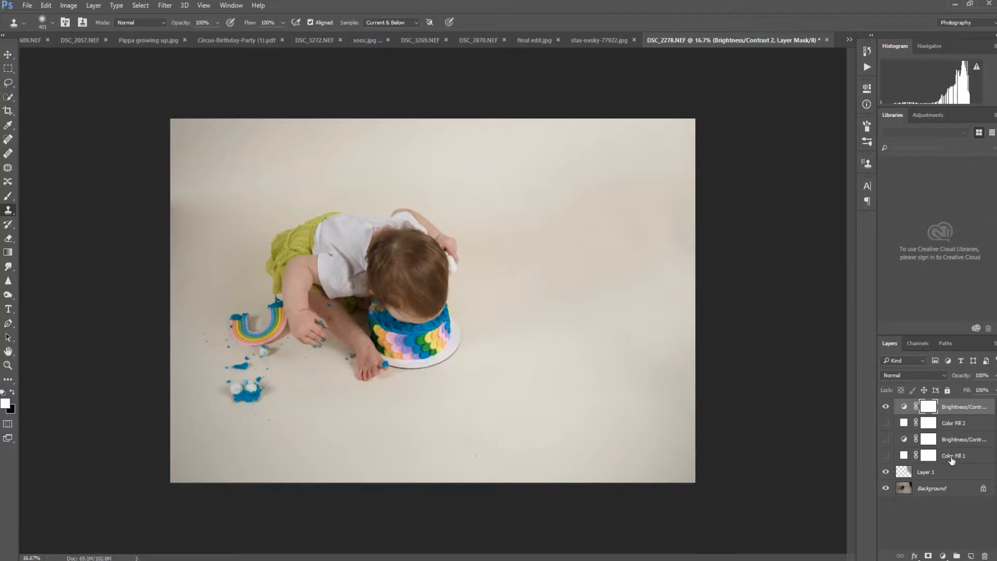
- Hide the newest Brightness/Contrast layer and flatten the image, discarding all hidden layers
click(886, 406)
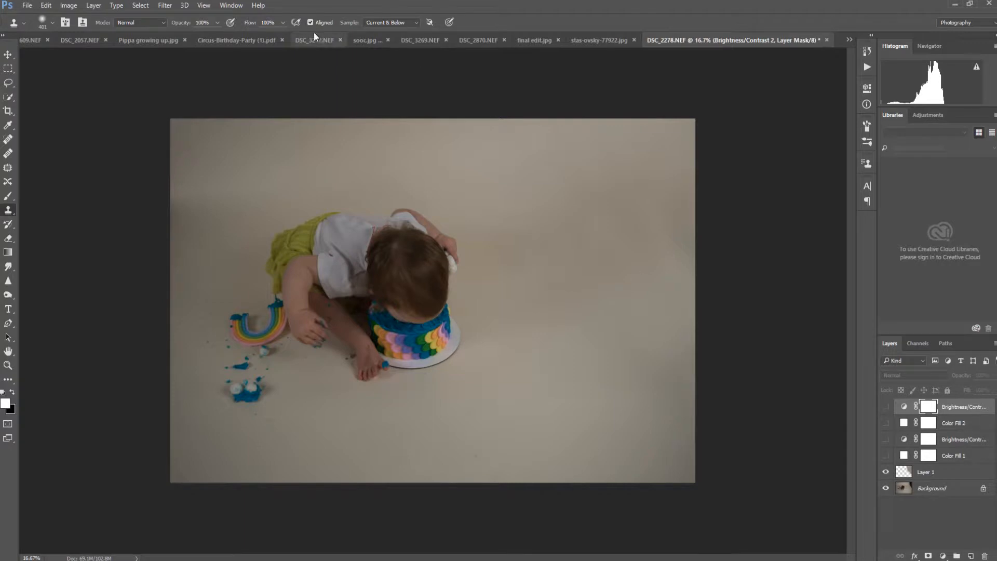
click(91, 6)
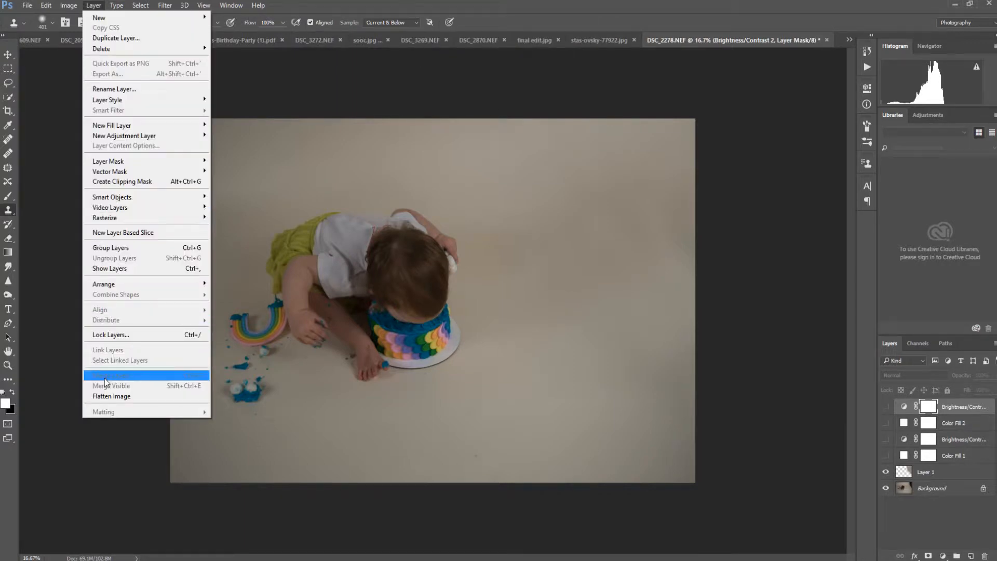
click(106, 397)
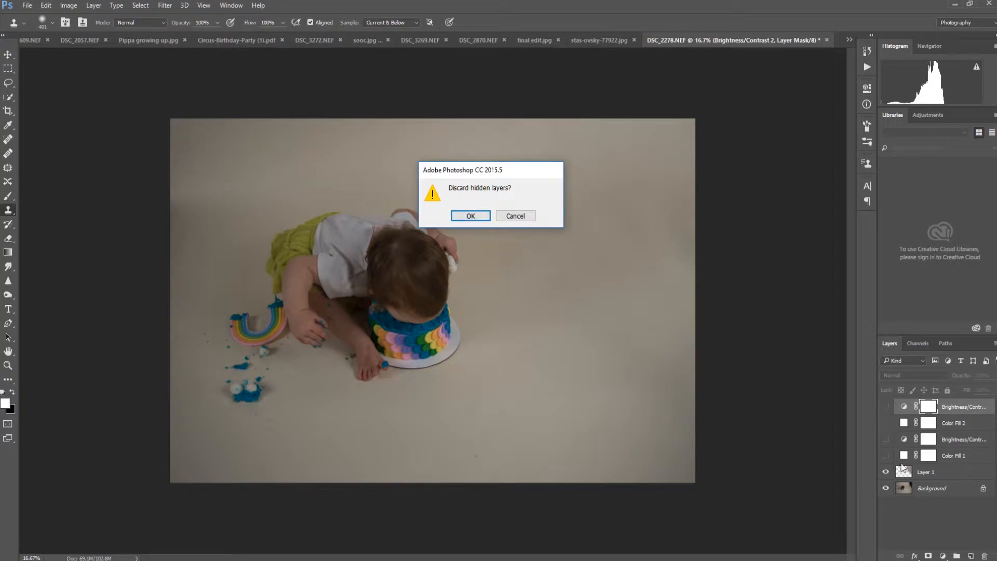
click(470, 216)
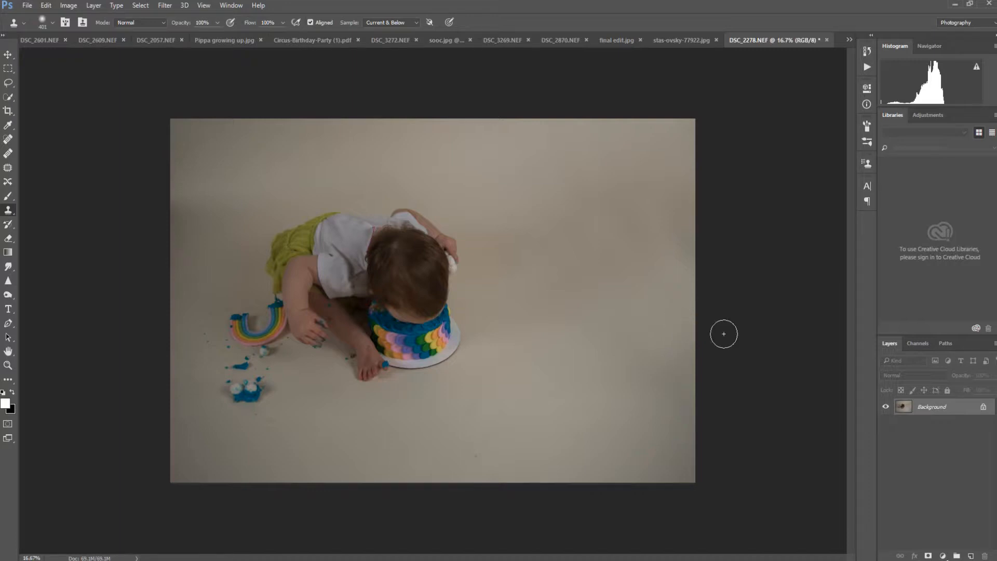
right_click(924, 411)
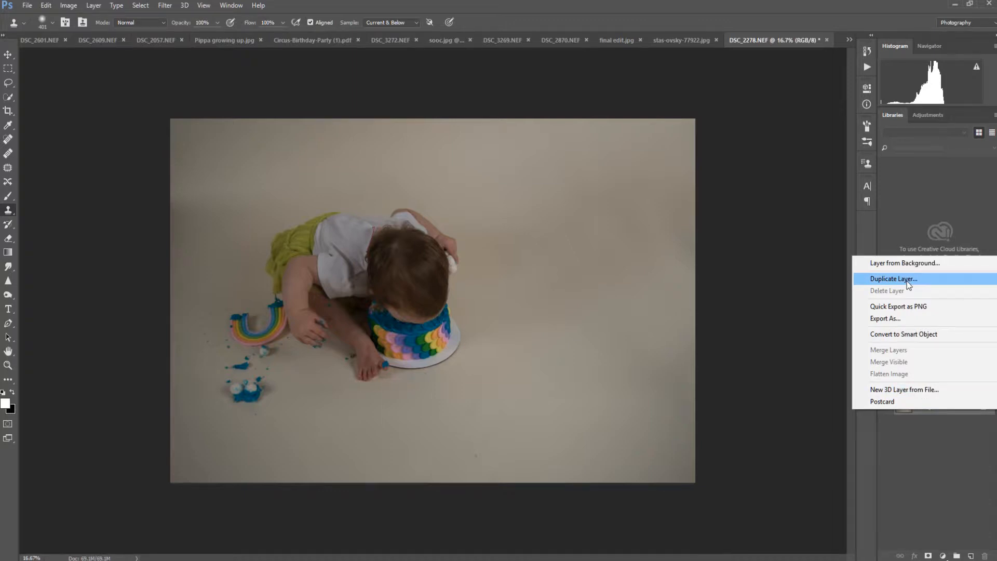
click(937, 484)
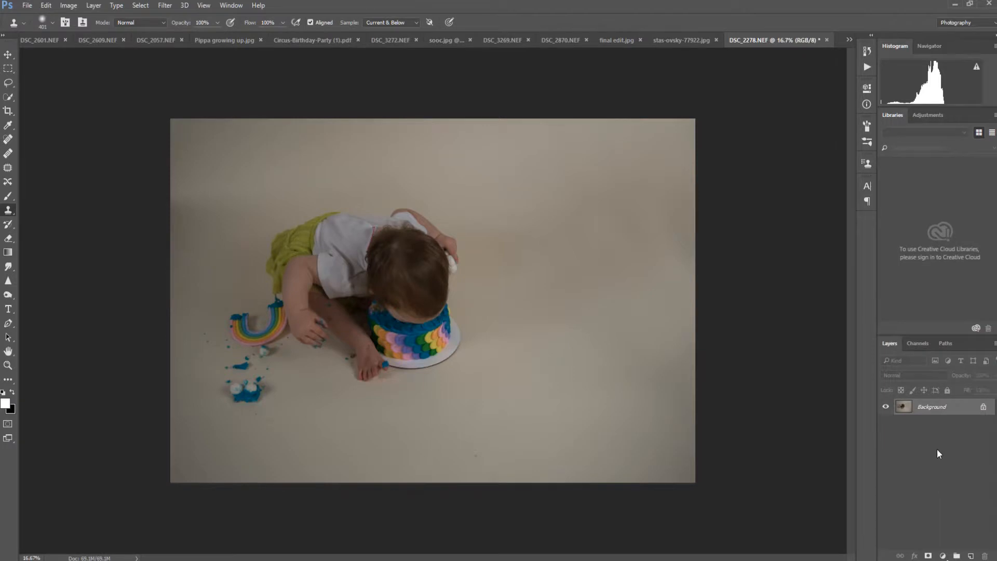
right_click(933, 407)
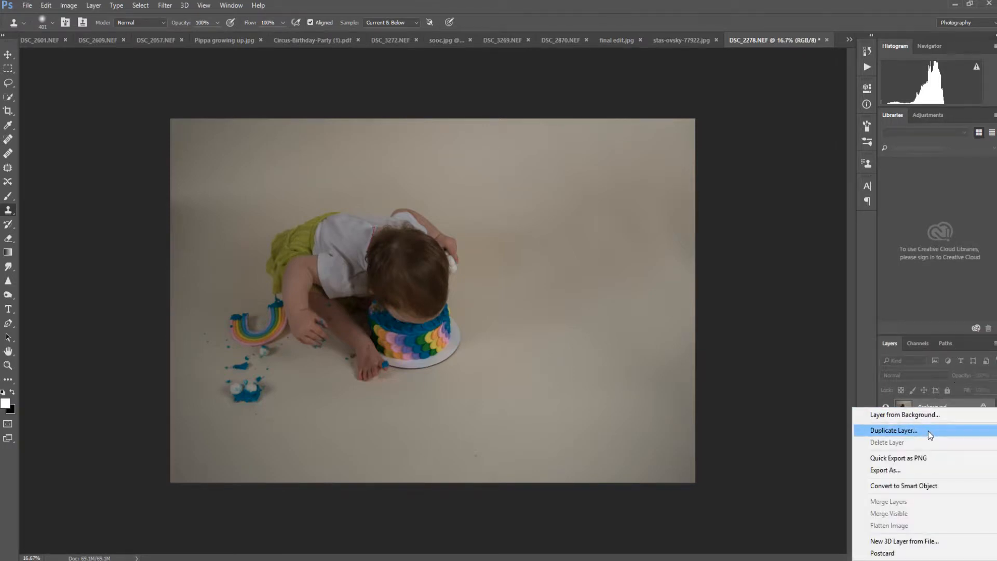
click(97, 12)
click(97, 10)
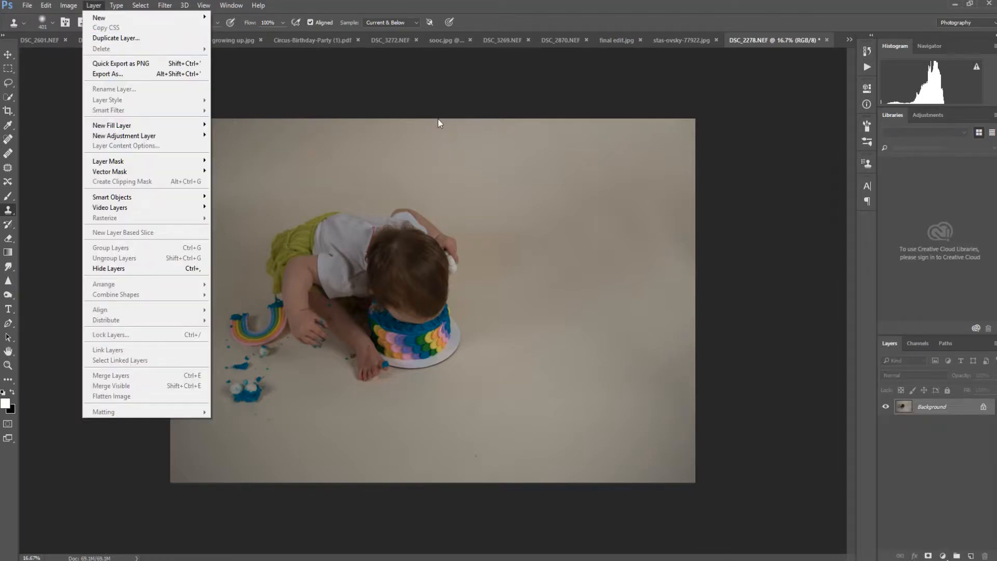
- Duplicate the Background layer as "Background copy" in the same document, and toggle the copy's visibility off and back on
right_click(923, 402)
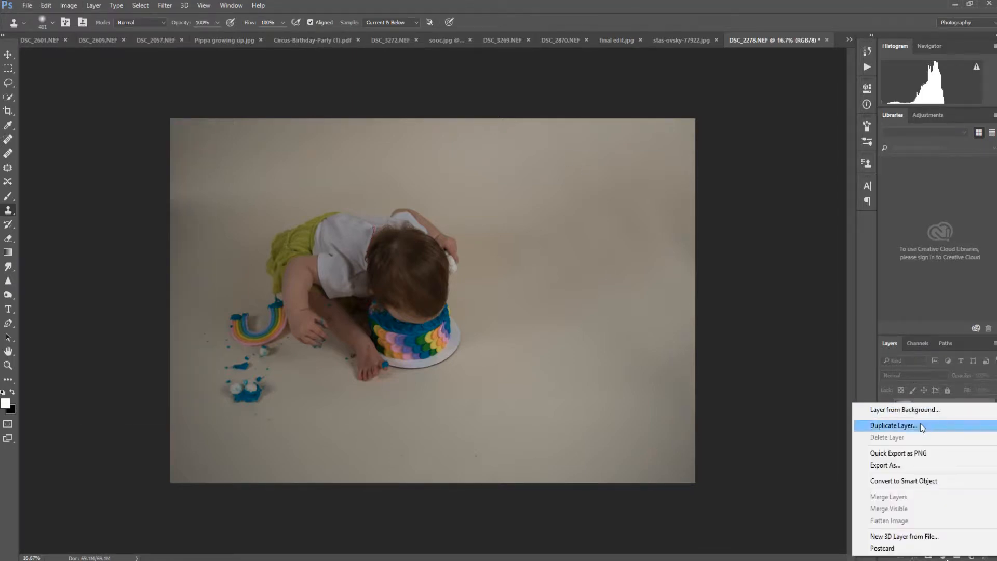
click(919, 426)
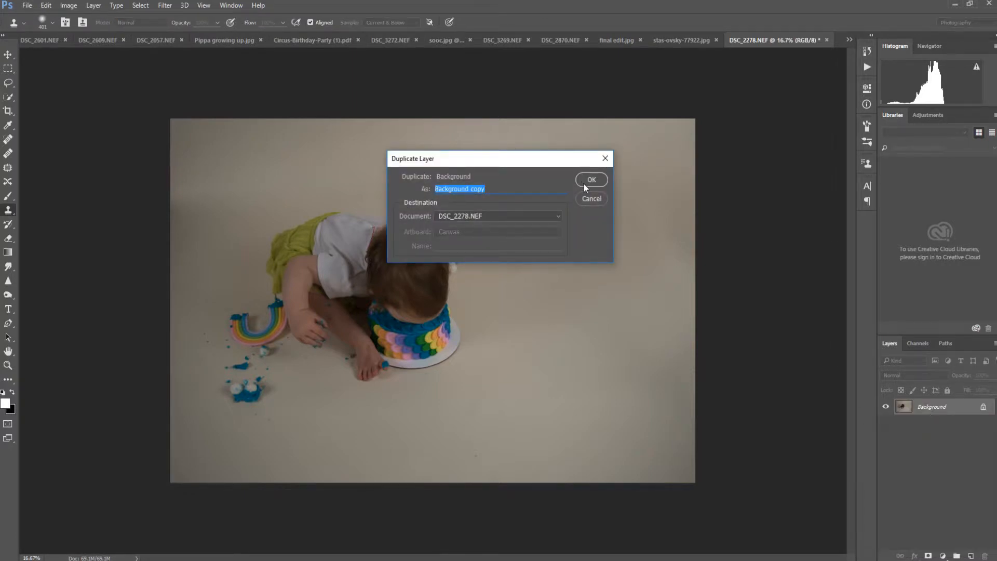
click(584, 183)
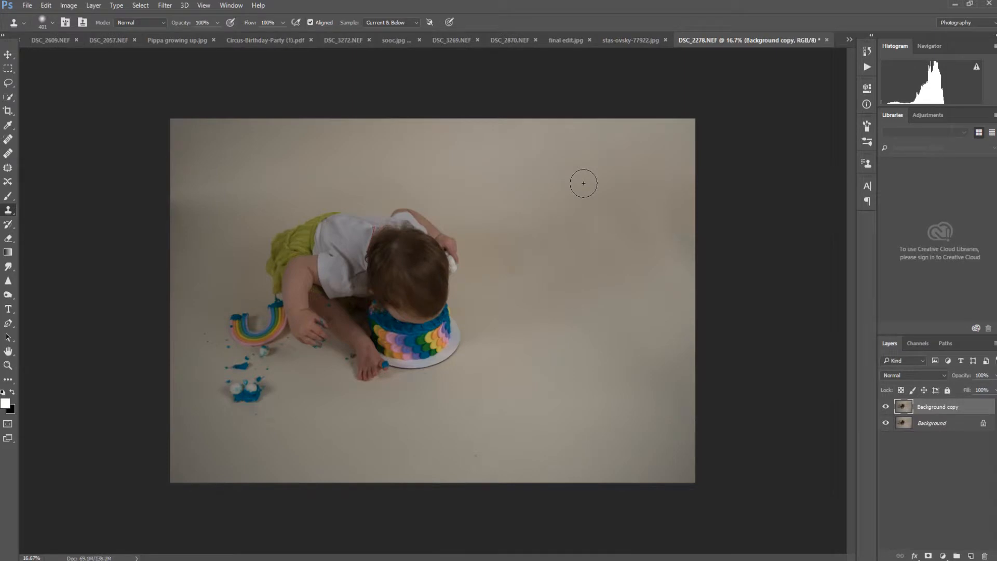
click(886, 408)
click(886, 409)
- Open the Camera Raw Filter for the Background copy layer
mouse_move(208, 2)
click(158, 6)
mouse_move(170, 138)
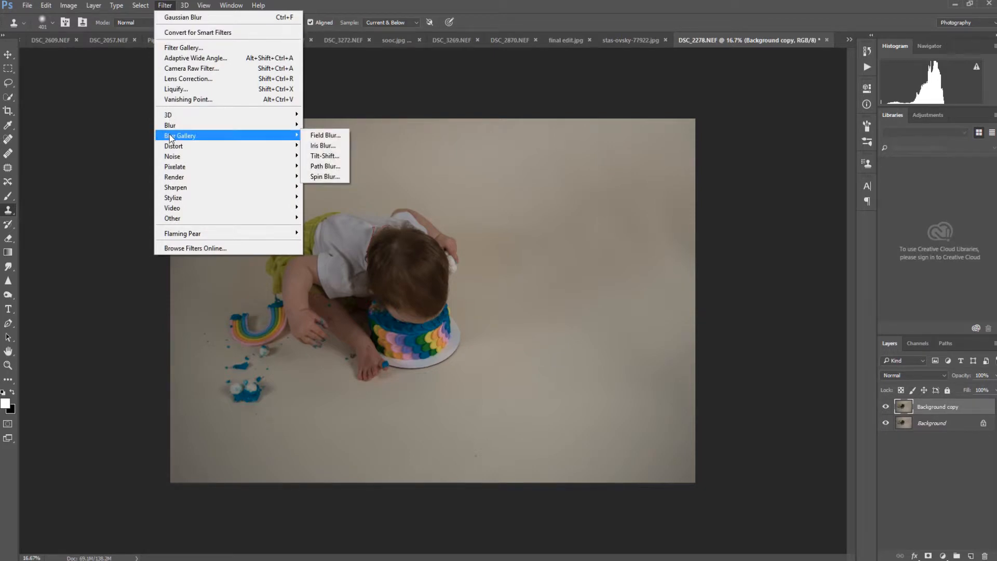
click(192, 69)
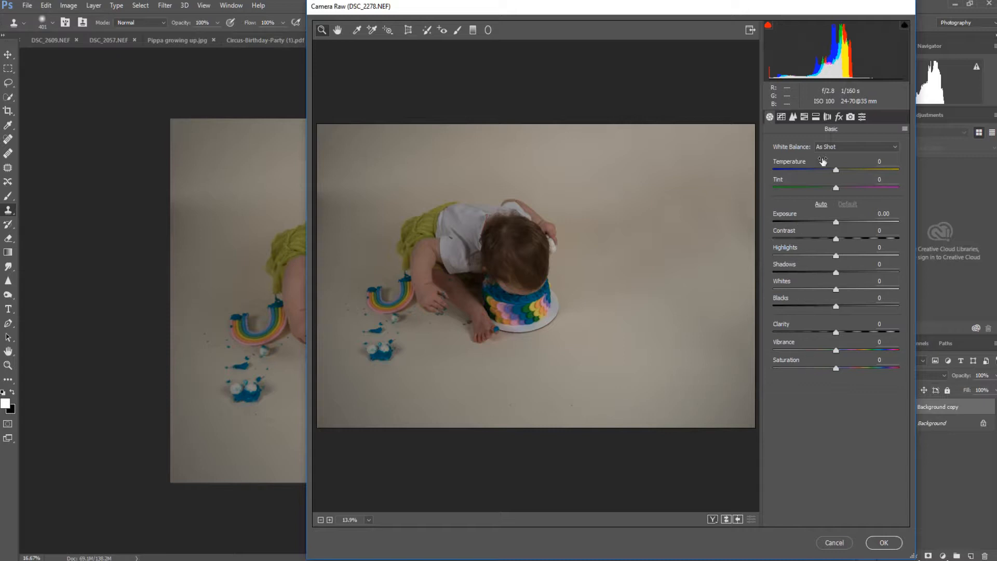
- Look through the Tone Curve, Detail, HSL and Split Toning settings, and set the Lens Corrections vignetting amount to about +49
click(783, 118)
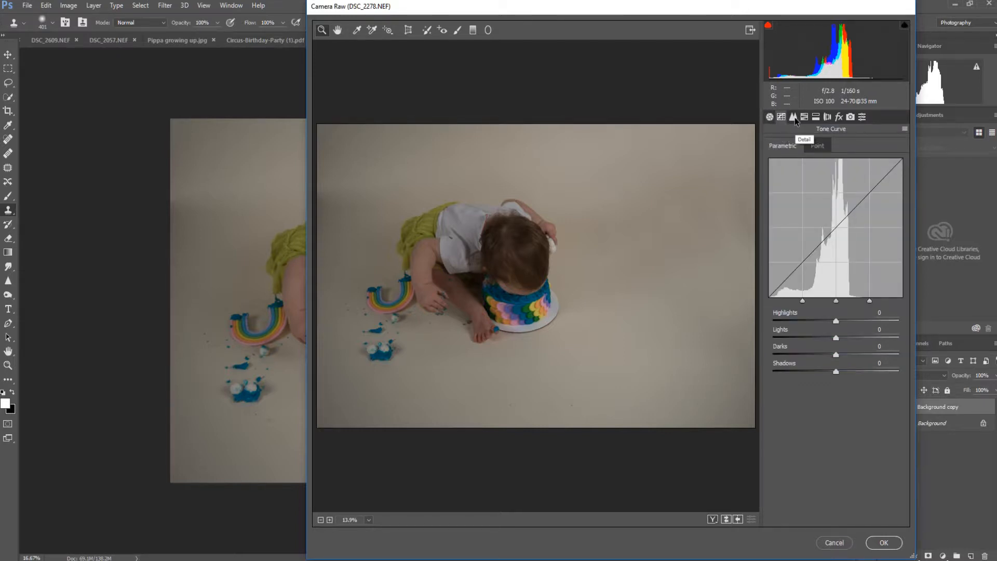
click(794, 118)
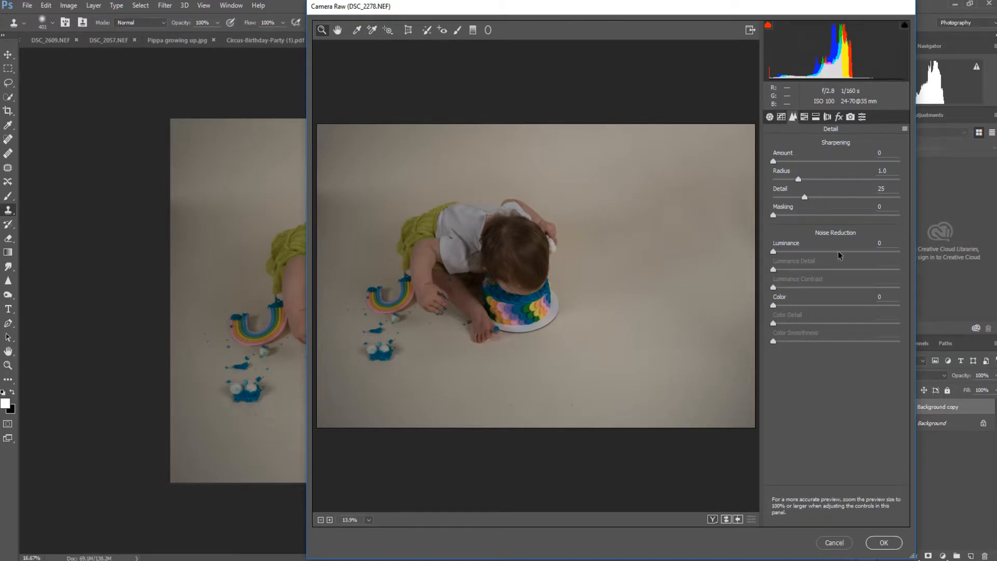
click(805, 117)
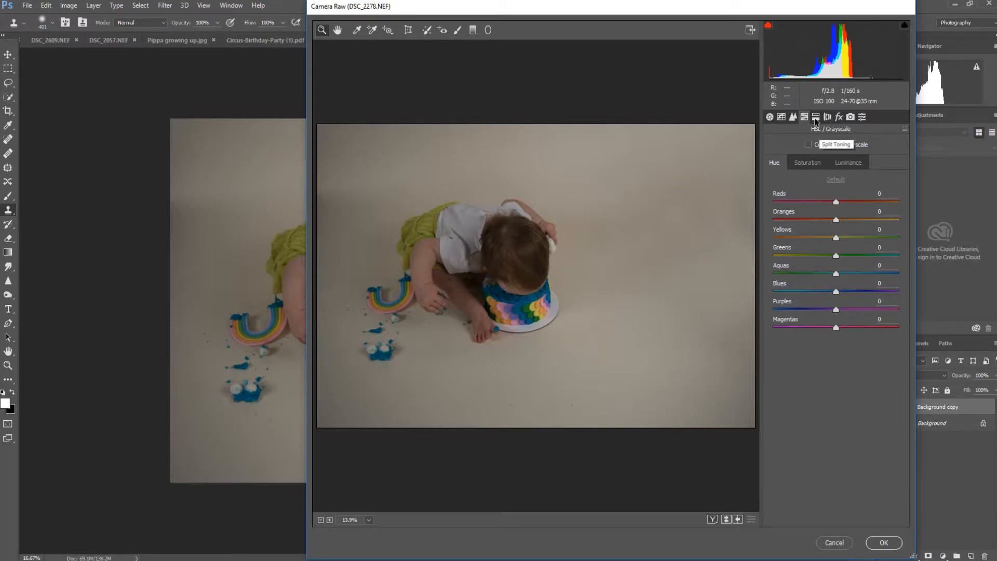
click(816, 120)
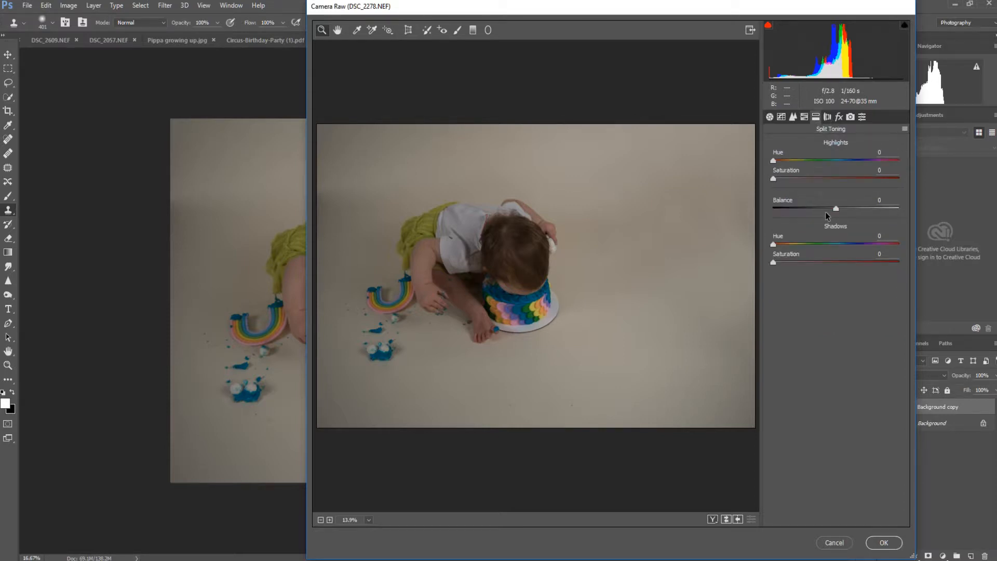
click(828, 117)
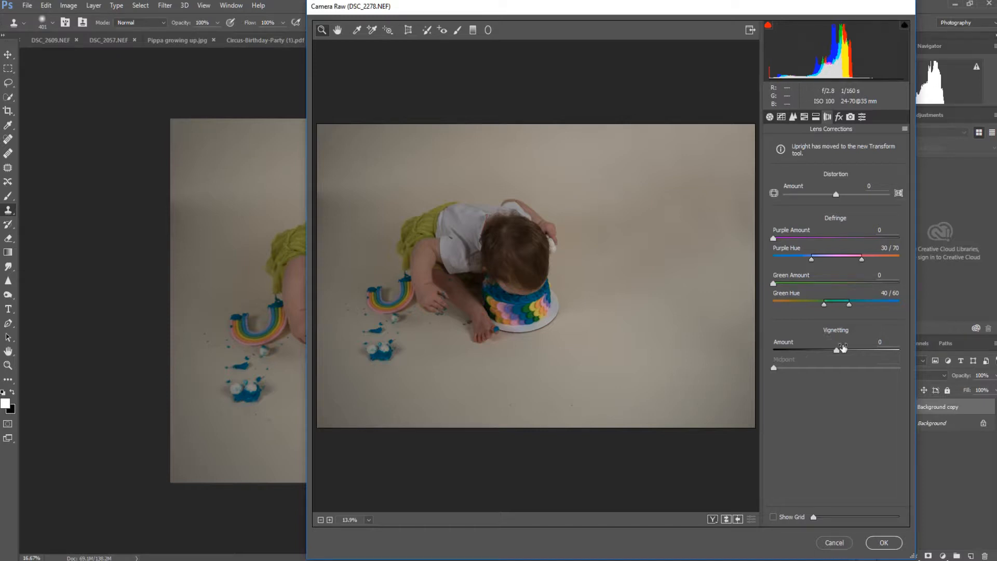
drag(837, 352, 868, 350)
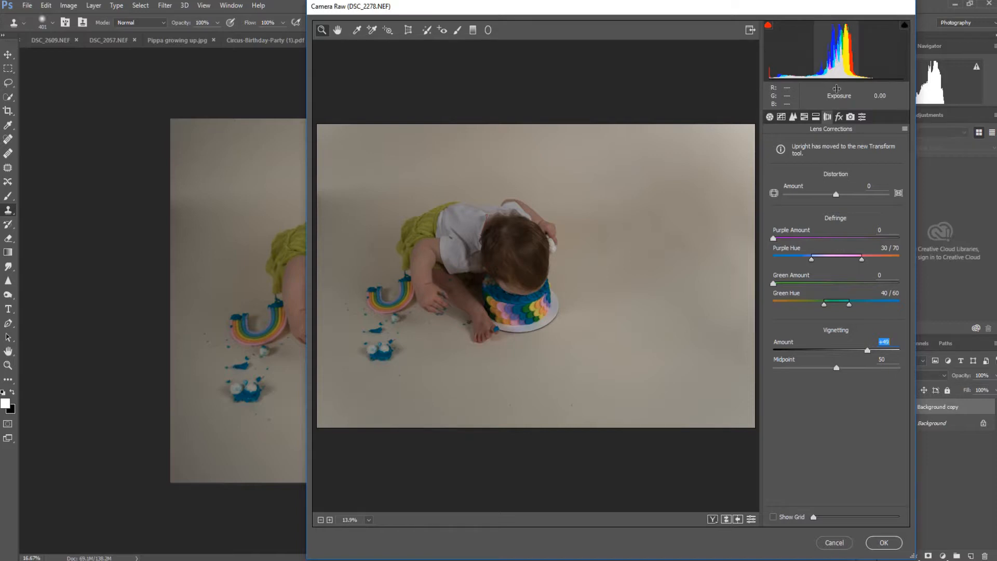
- Review the Effects, Camera Calibration and Presets settings of the Camera Raw filter
click(839, 119)
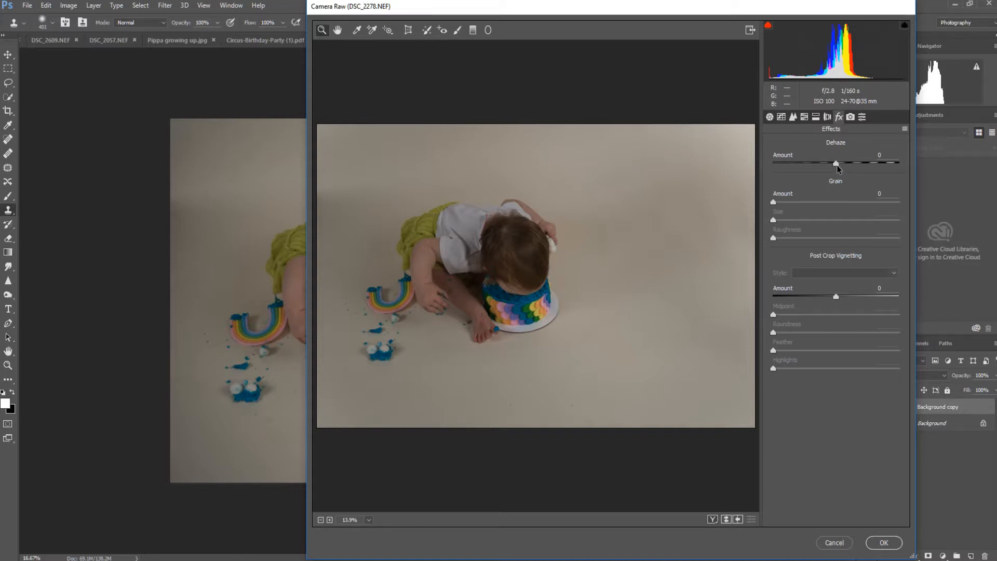
click(851, 117)
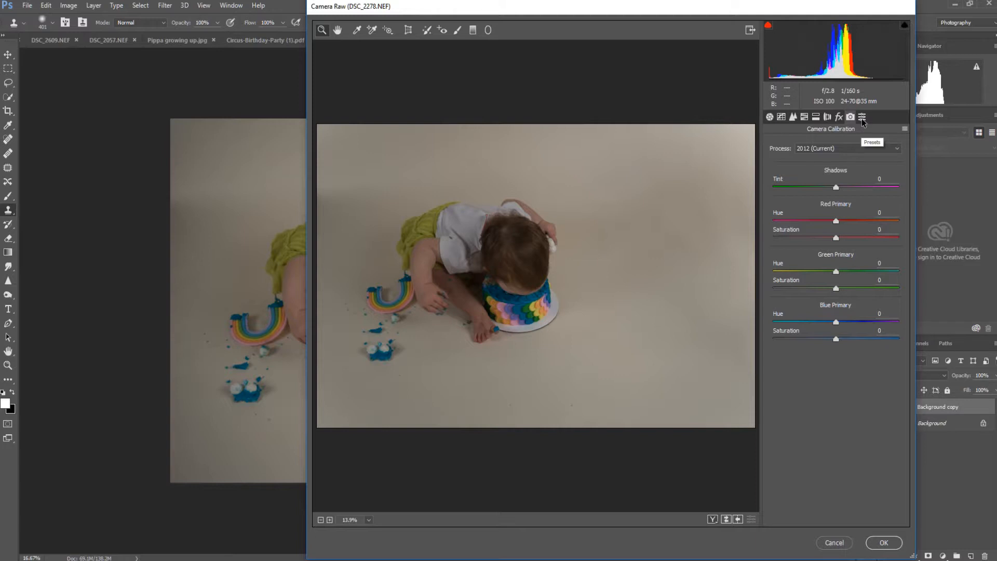
click(863, 117)
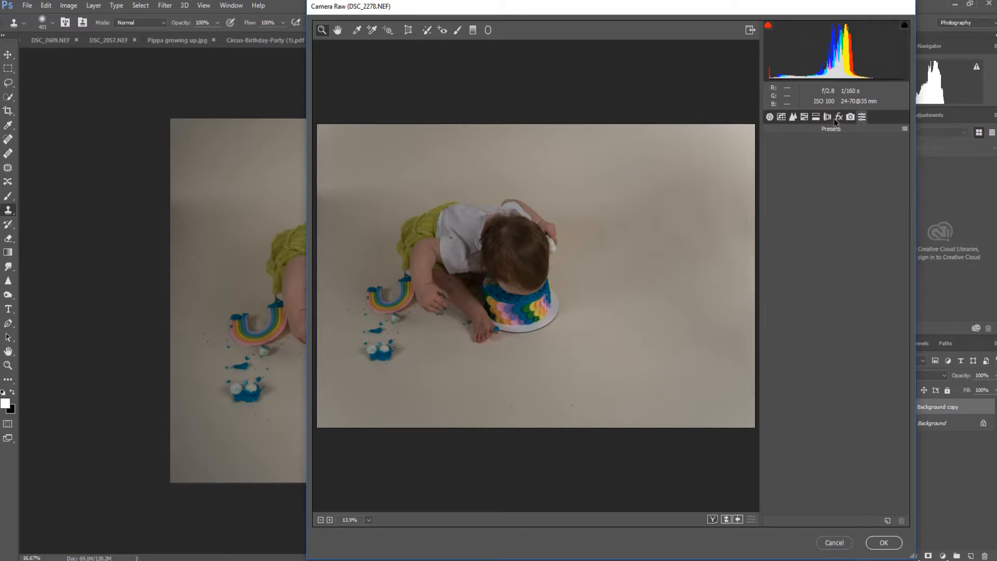
- Try a temperature of +9 and a tint of -13 in the Basic adjustments, resetting each to 0
click(769, 117)
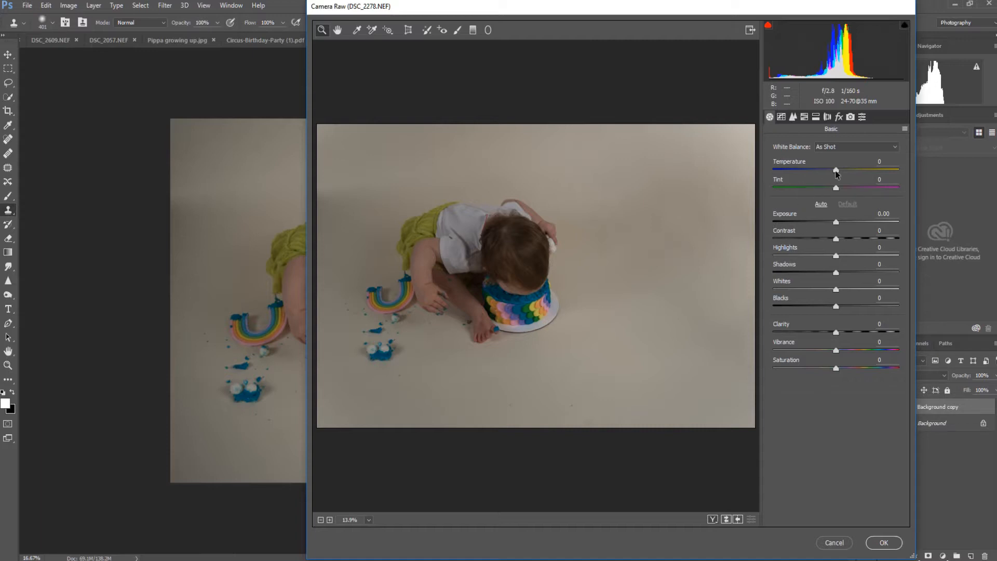
drag(836, 174, 843, 174)
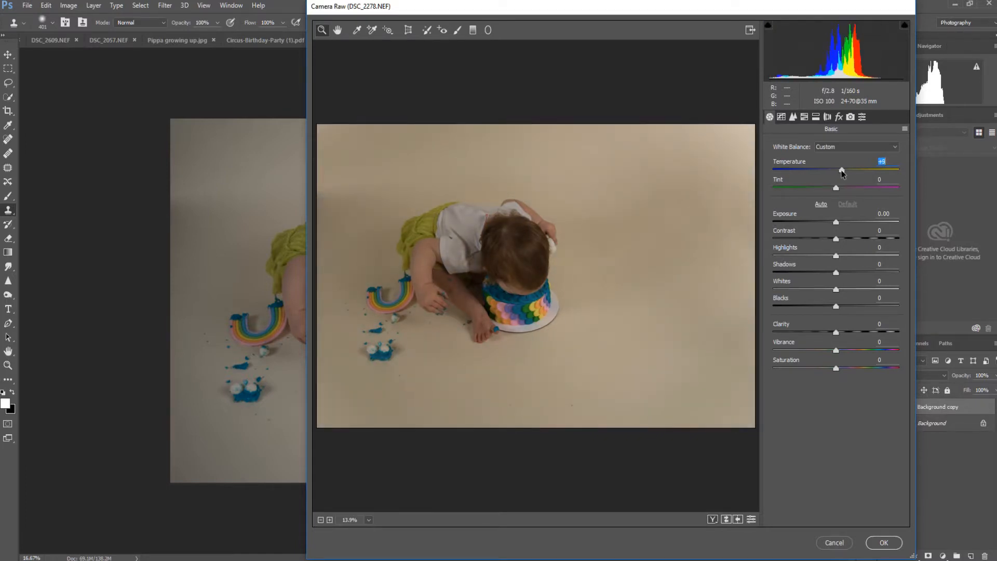
double_click(841, 170)
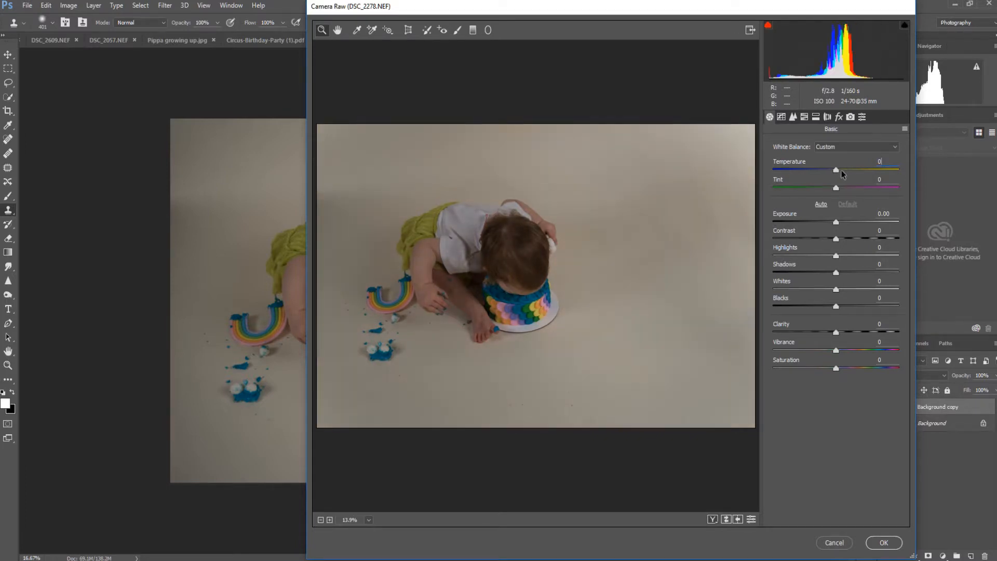
mouse_move(837, 188)
mouse_down()
mouse_move(847, 188)
mouse_move(831, 188)
mouse_up()
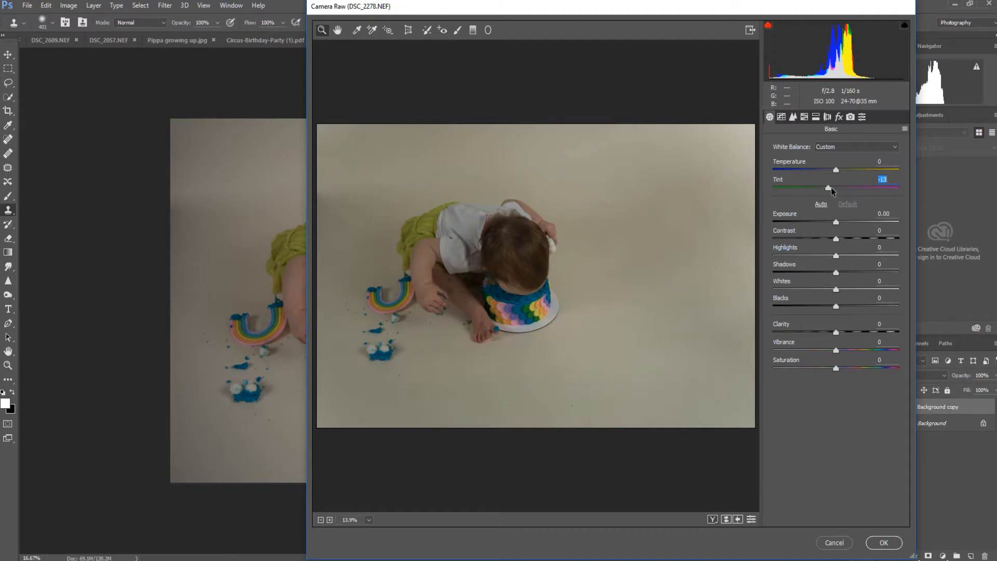
text(0)
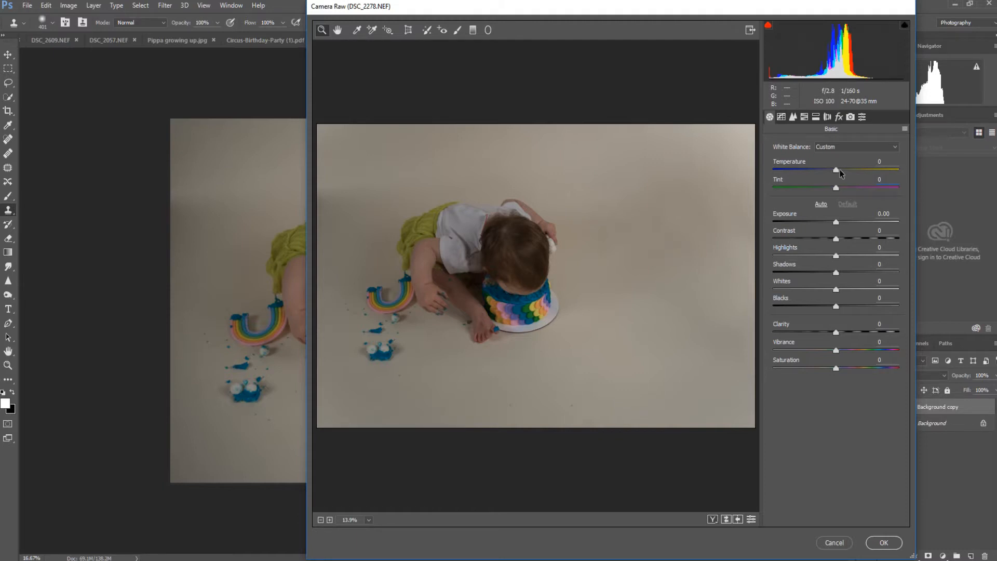
- Raise the exposure to +0.65 and the contrast to +7
click(836, 222)
drag(836, 224, 844, 225)
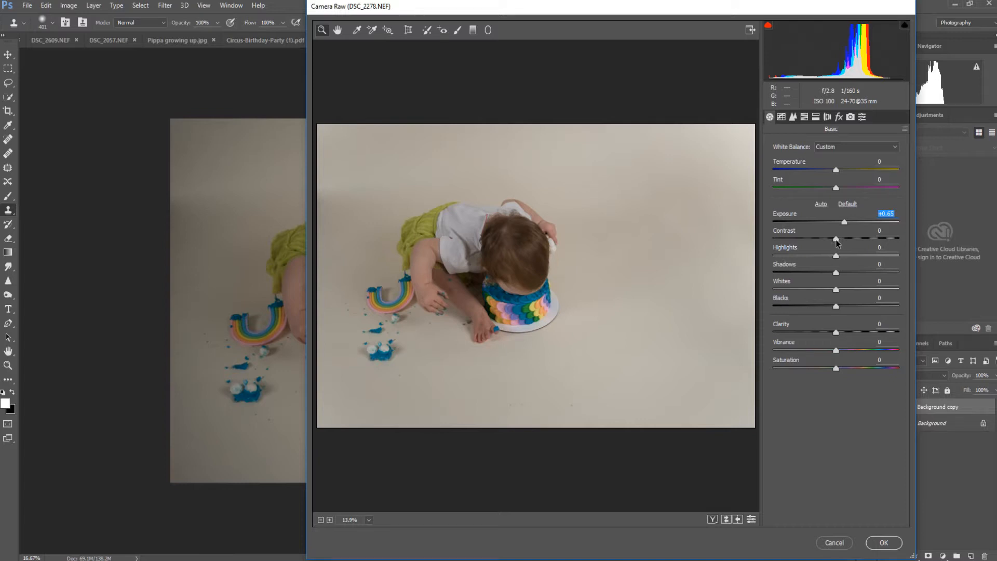
drag(837, 242, 841, 243)
- Try the highlights at +100, and reset them to 0
click(838, 258)
drag(837, 257, 969, 279)
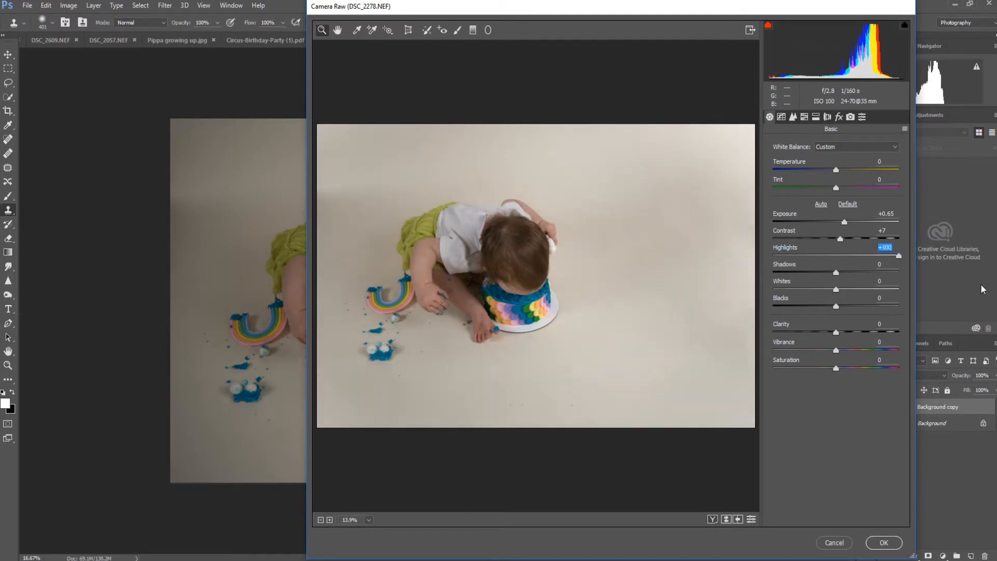
text(0)
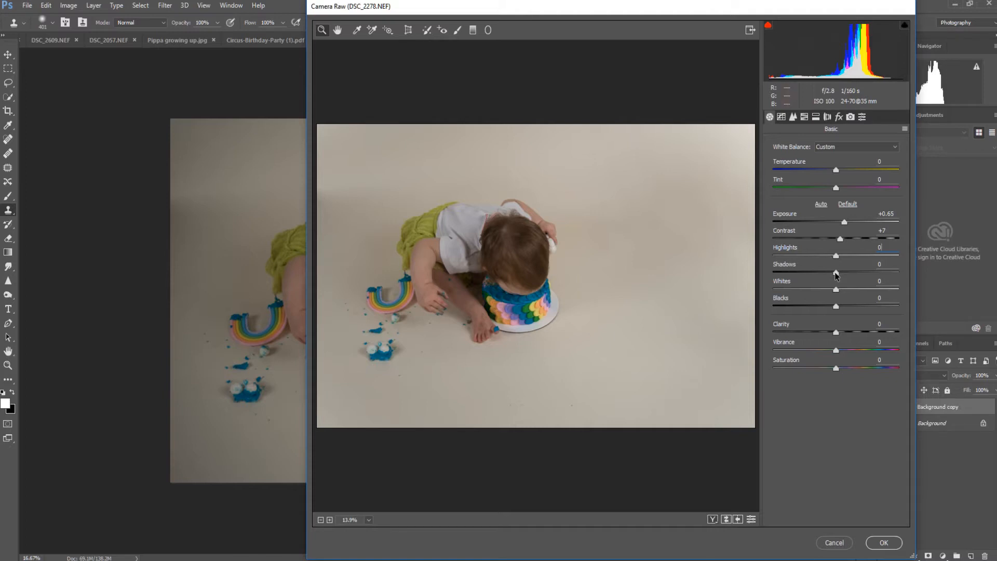
- Raise the shadows to +53 and, after checking the clipping preview, the whites to +48
drag(835, 272, 874, 267)
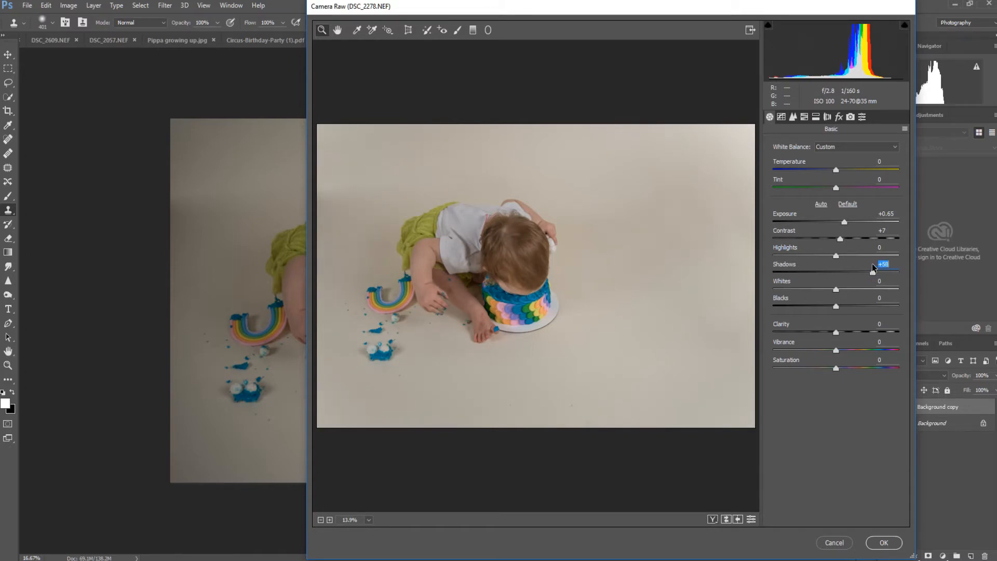
drag(873, 267, 870, 267)
click(836, 291)
key(ctrl)
key(ctrl)
alt+click(837, 294)
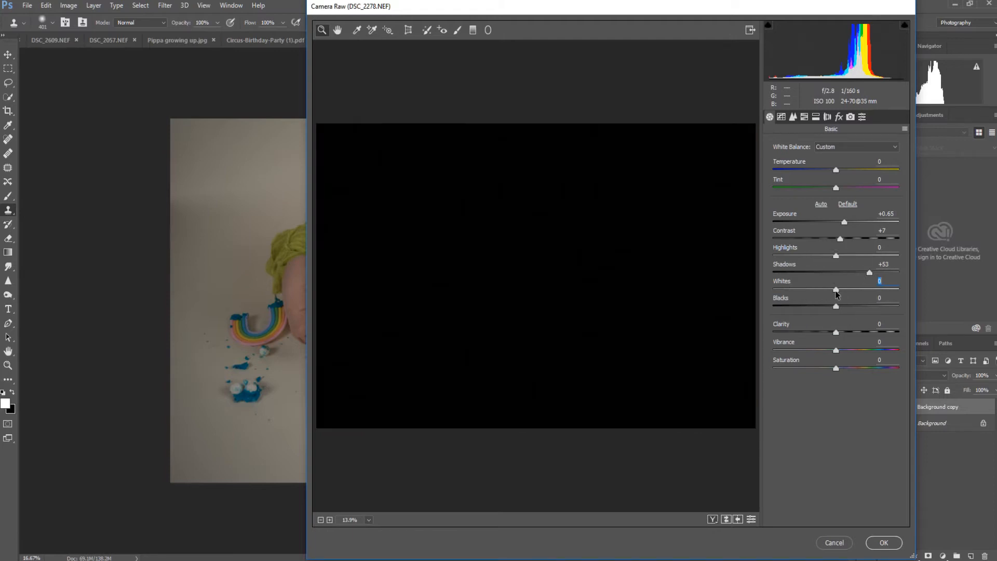
drag(836, 294, 867, 290)
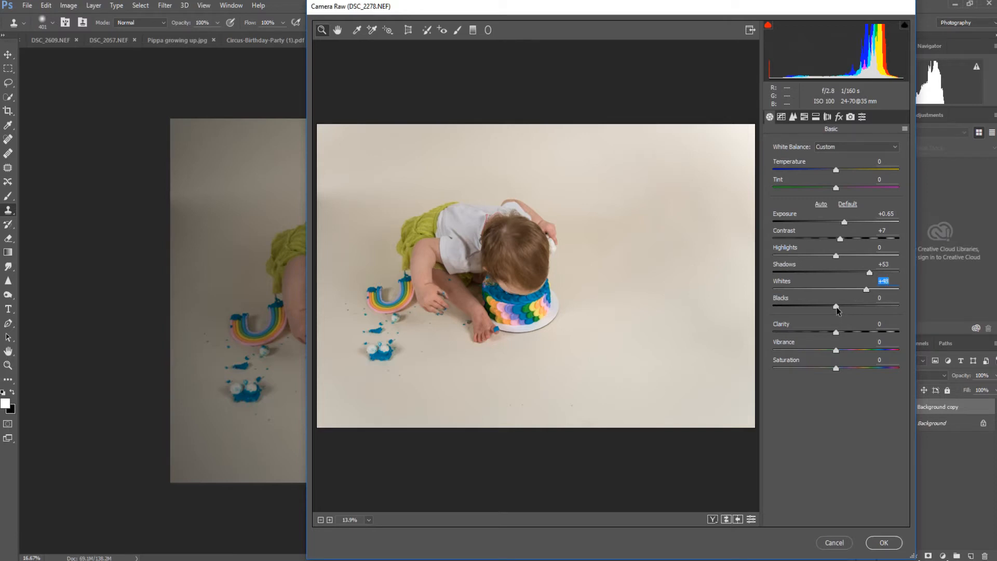
- Check the blacks' clipping preview, try blacks at -25 and +84, and reset them to 0
alt+click(837, 307)
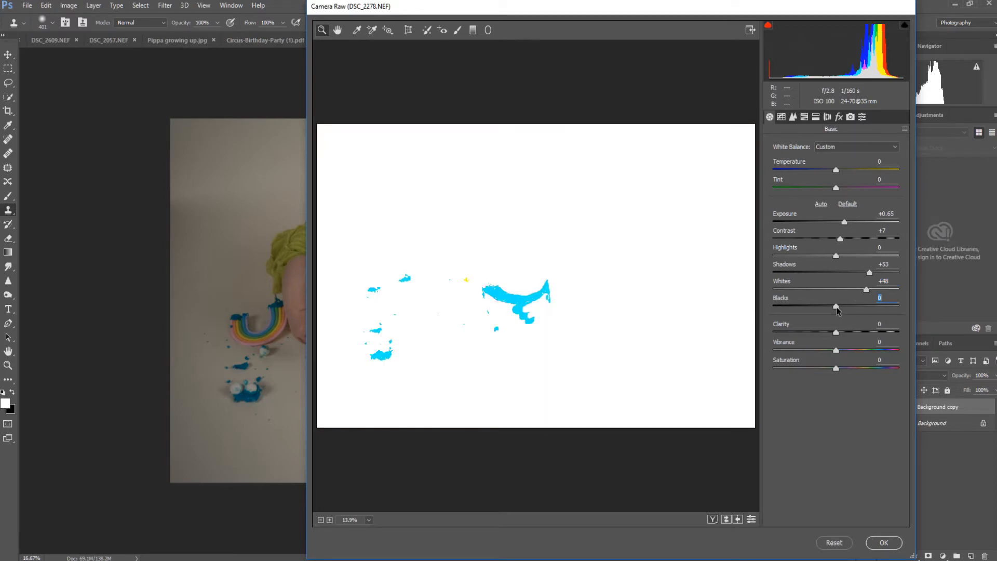
mouse_move(837, 308)
mouse_down()
mouse_move(874, 307)
mouse_move(820, 306)
mouse_up()
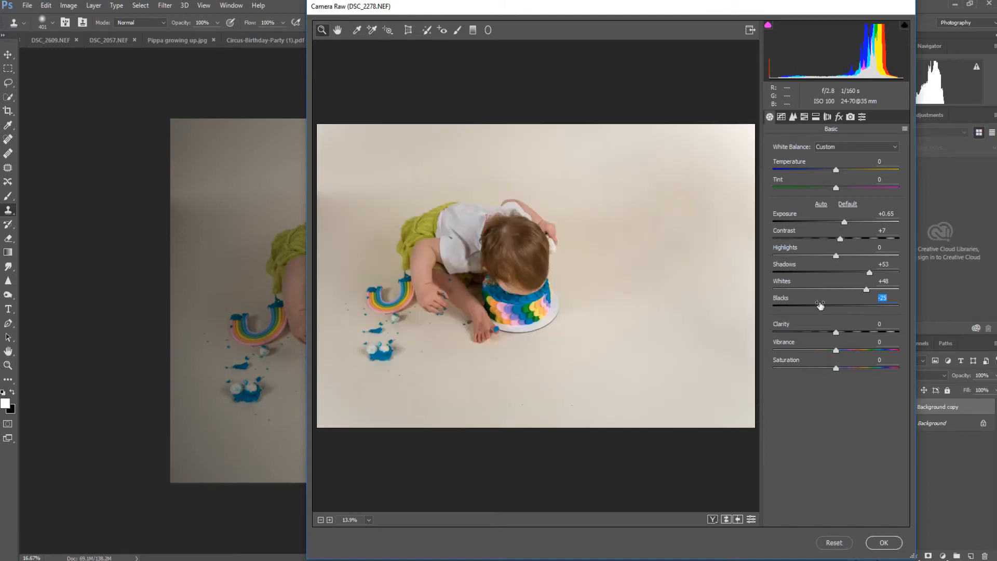
drag(820, 307, 889, 309)
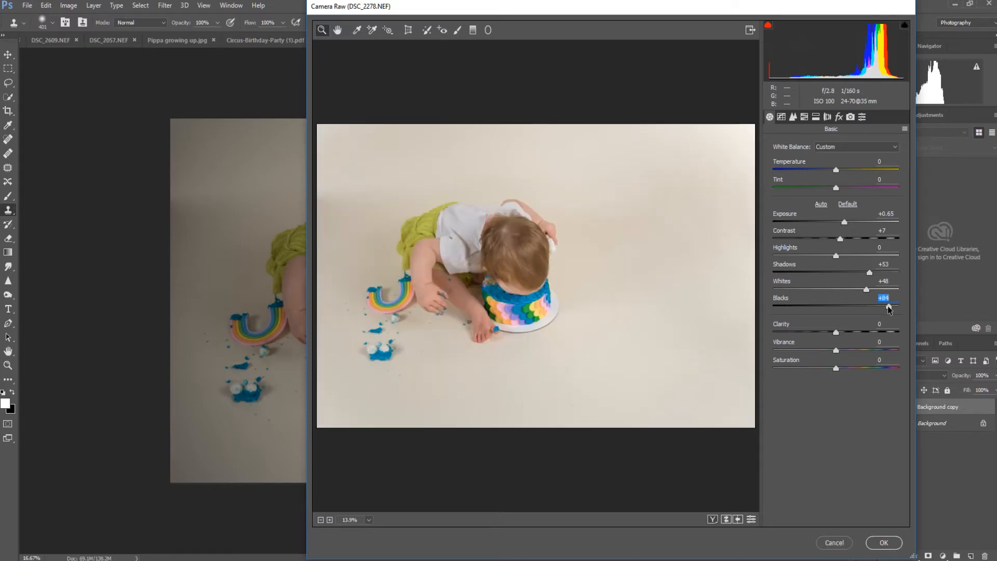
text(0)
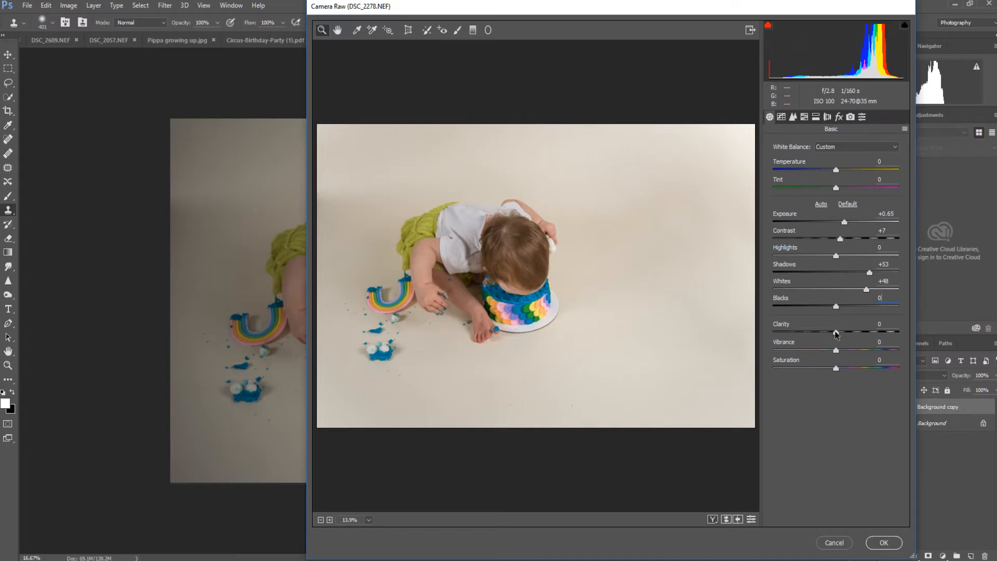
- Try the clarity at +38 and +100, and settle it at +13
drag(836, 334, 861, 334)
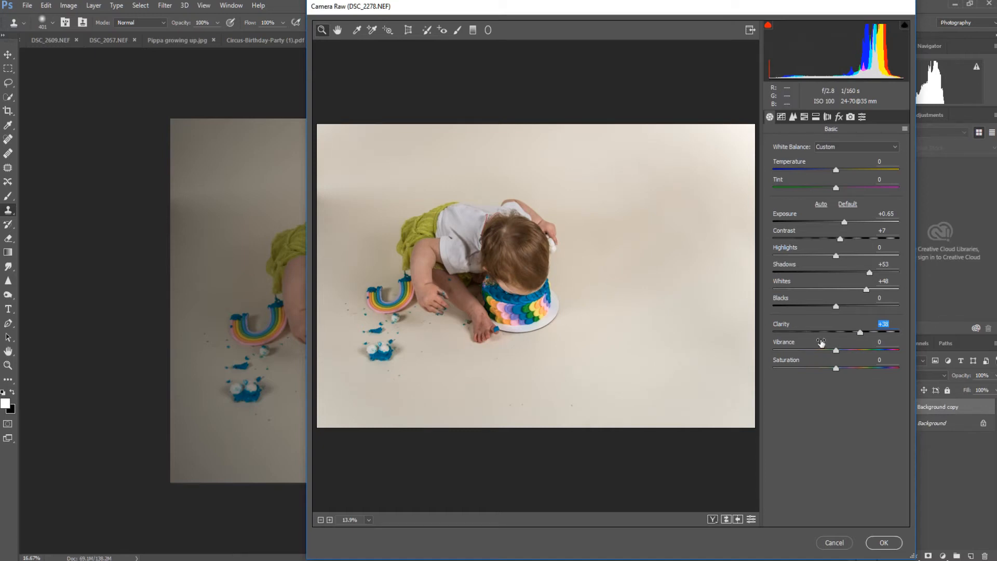
drag(861, 333, 901, 335)
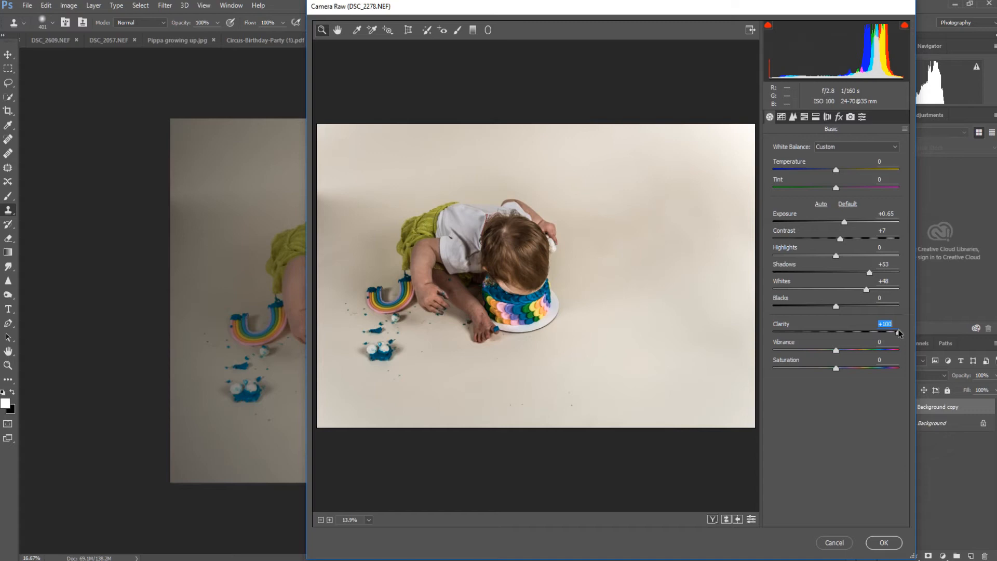
drag(899, 333, 846, 333)
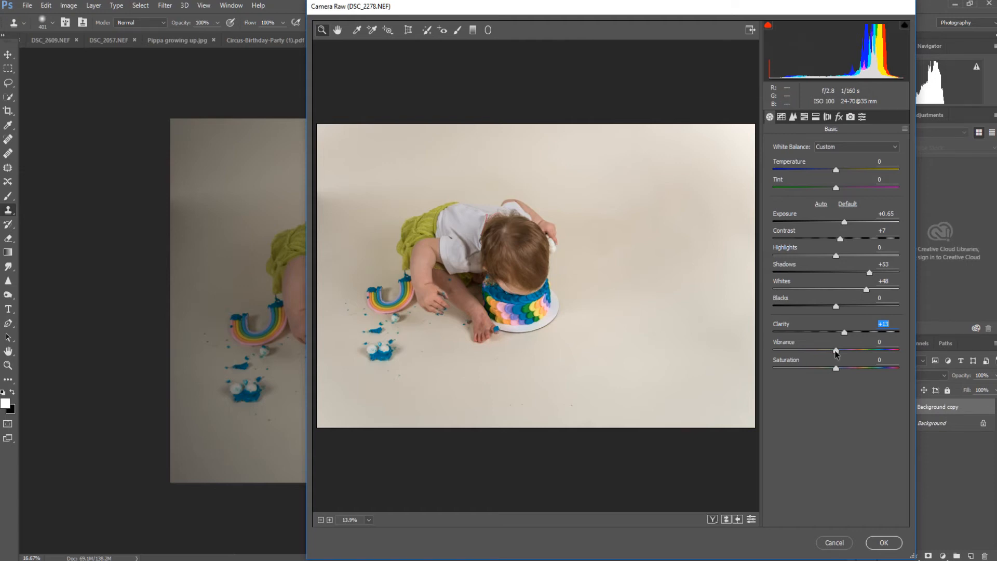
- Raise the vibrance to +21, reset the saturation to 0 after a brief try, and apply the Camera Raw adjustments
mouse_move(836, 352)
mouse_down()
mouse_move(879, 345)
mouse_move(849, 354)
mouse_up()
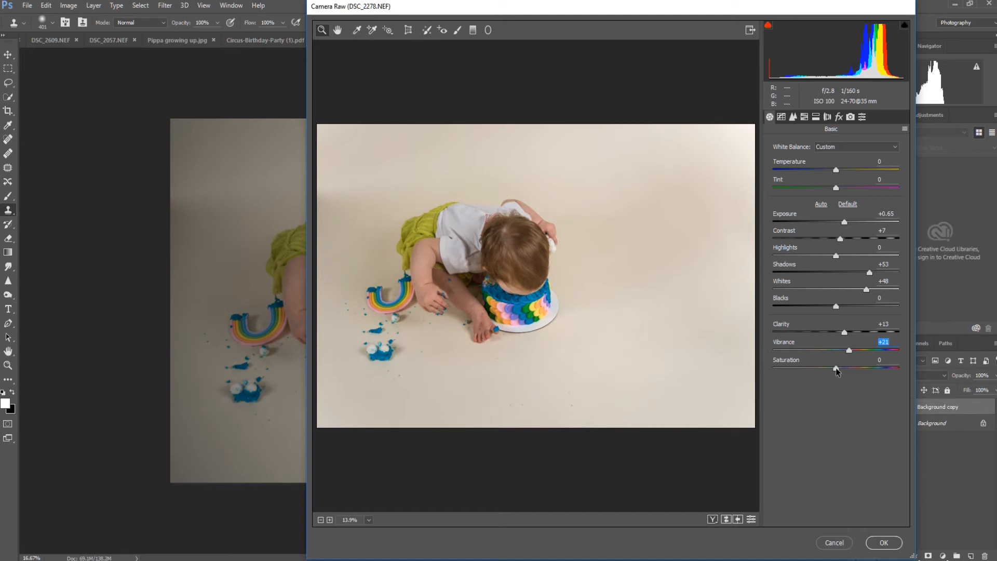
mouse_move(836, 370)
mouse_down()
mouse_move(874, 370)
mouse_move(810, 370)
mouse_move(834, 370)
mouse_up()
double_click(835, 369)
click(892, 542)
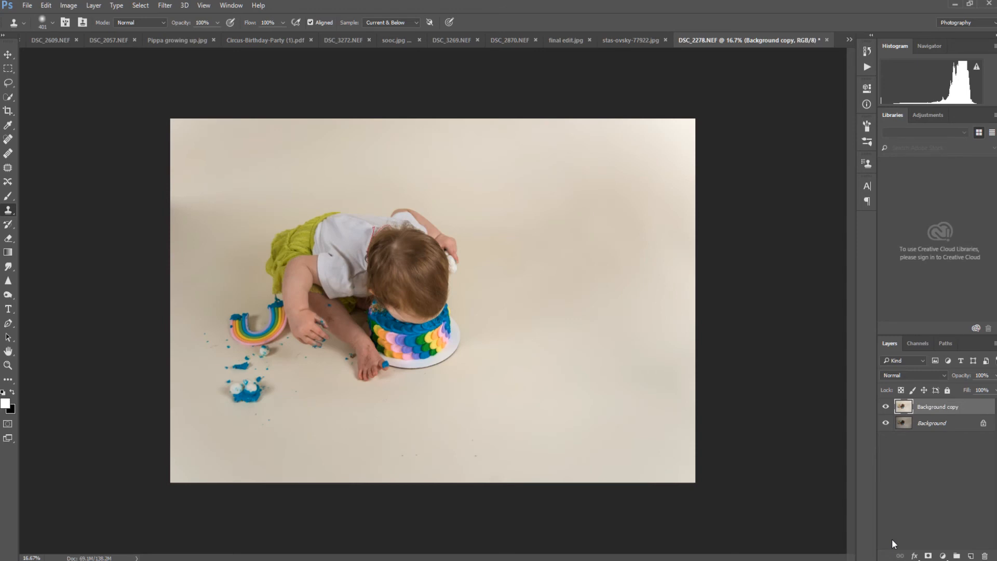
- Compare the photo before and after by toggling the Background copy layer's visibility, select the Background layer, and leave the copy visible
click(886, 408)
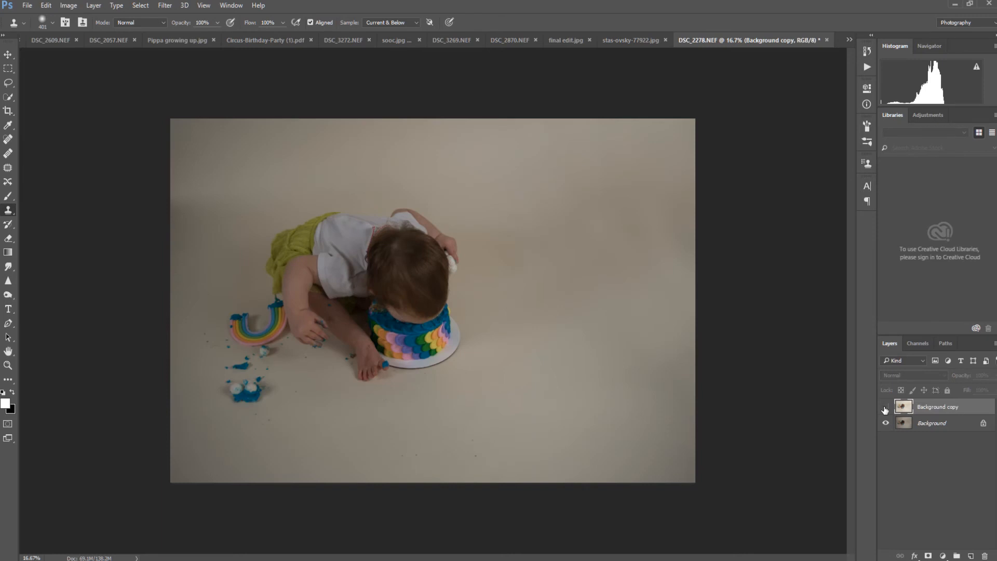
click(886, 408)
click(886, 408)
click(886, 408)
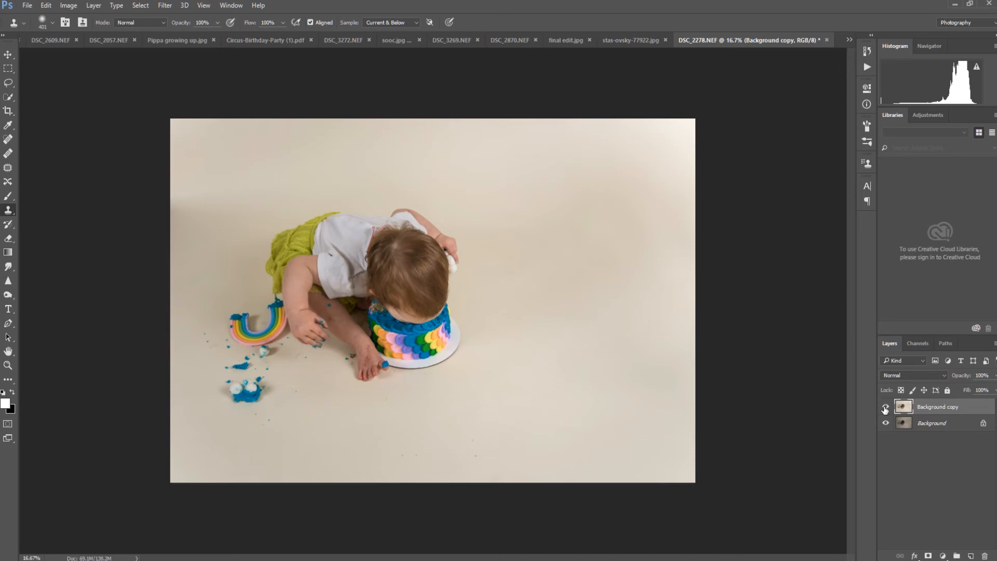
click(886, 408)
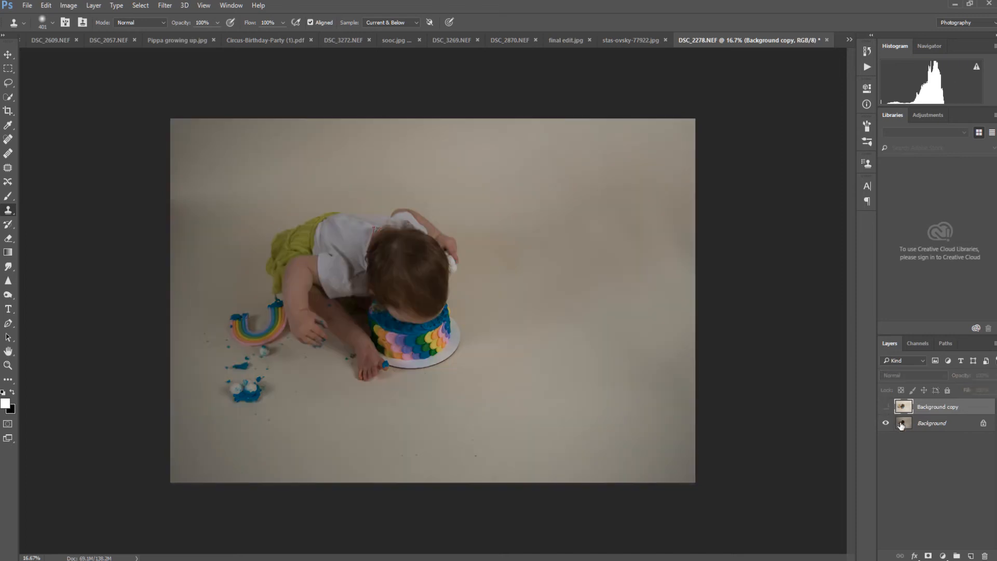
click(902, 424)
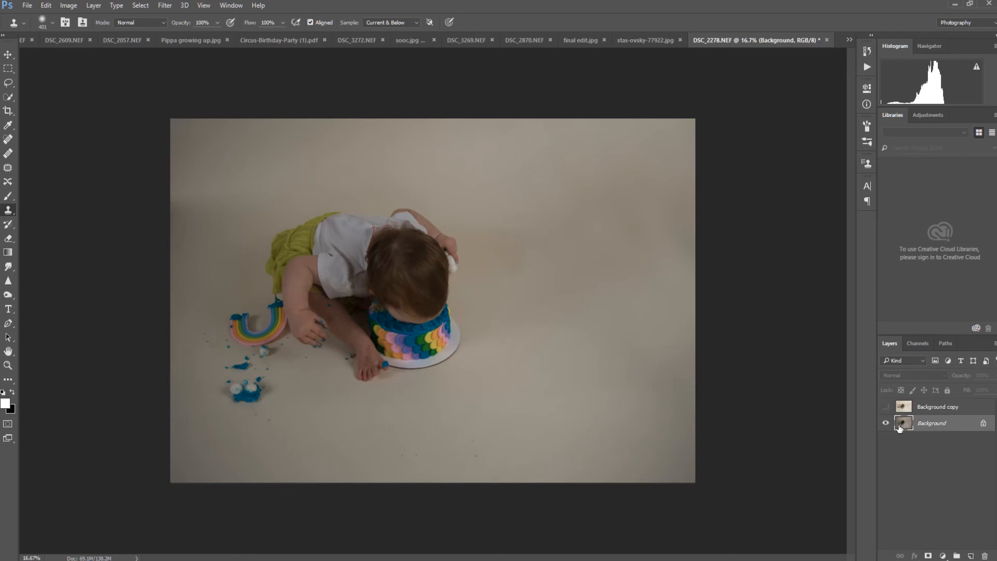
click(886, 408)
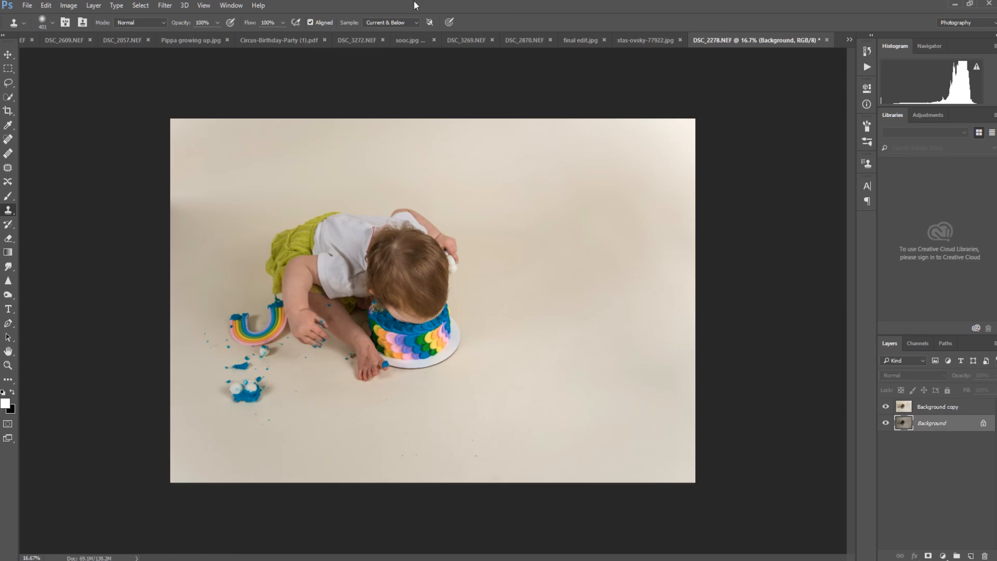
mouse_move(467, 3)
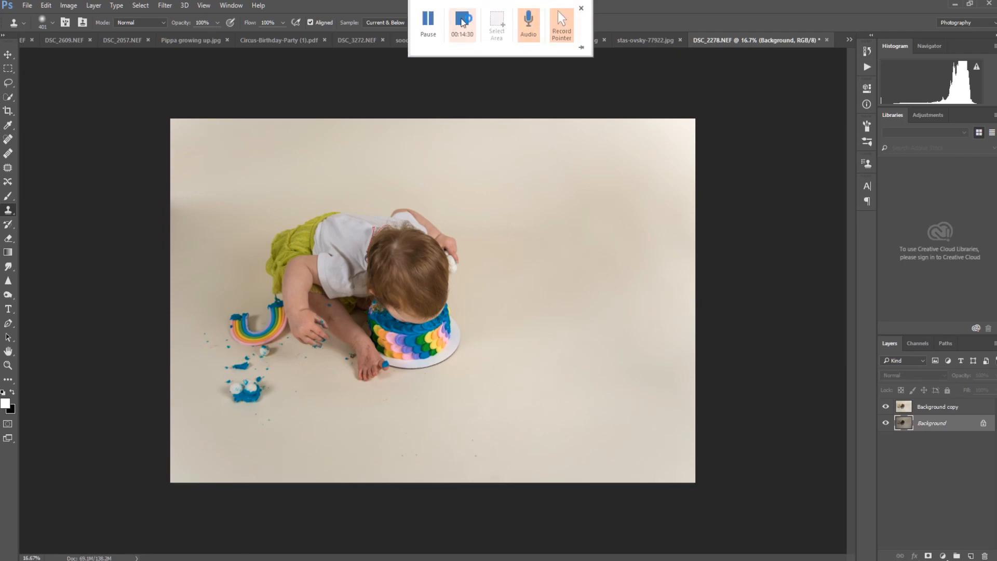